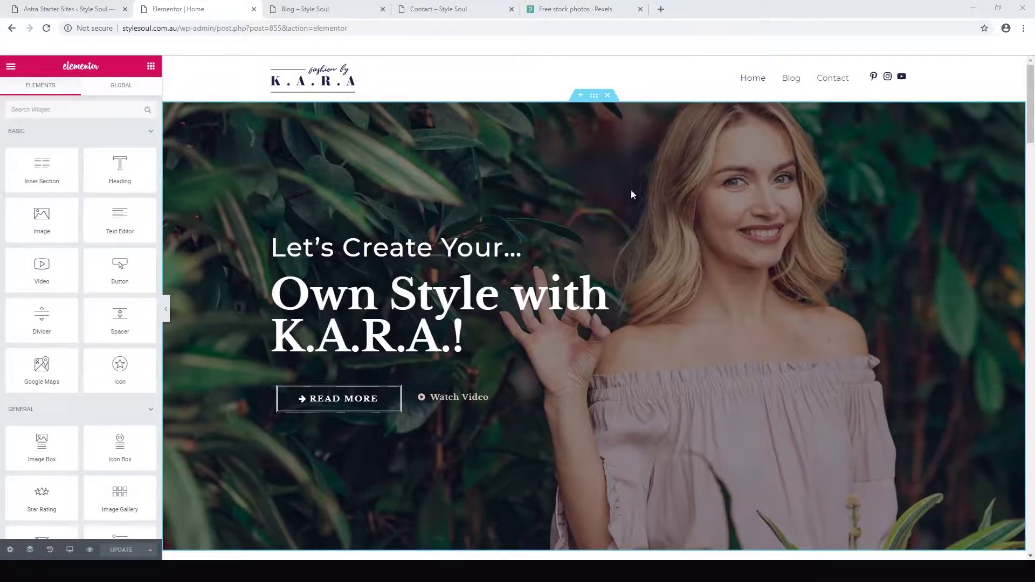
Step: Switch to Pexels, search the free stock photos for "shoes" and browse the resulting images
{"action": "left_click", "coordinate": [584, 8]}
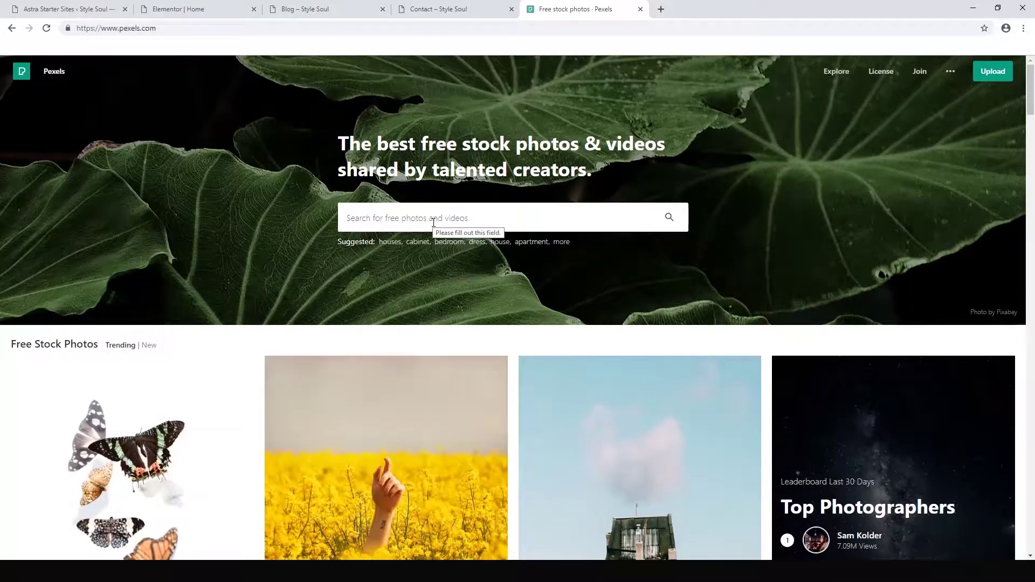
{"action": "type", "text": "shoes"}
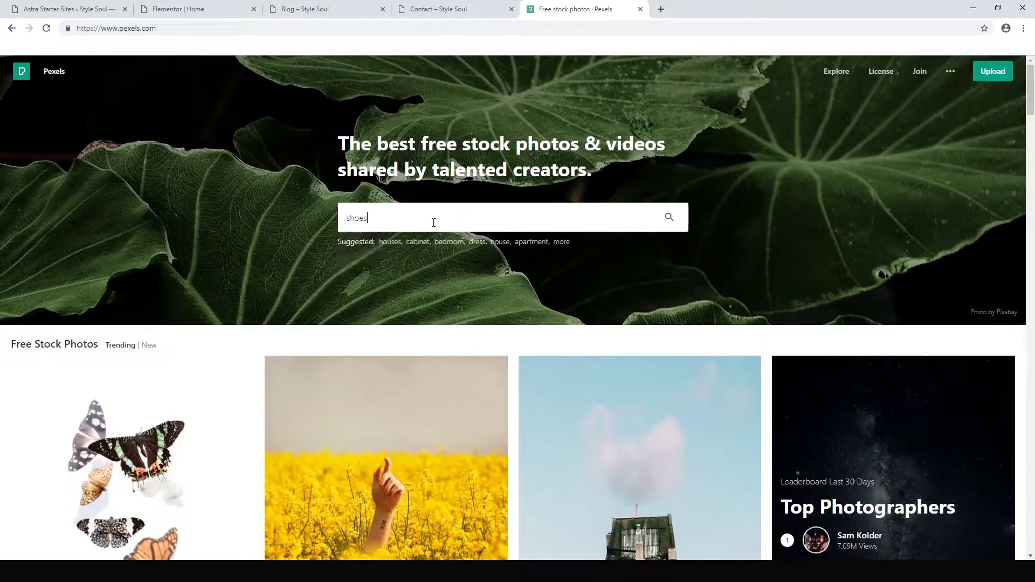
{"action": "key", "text": "Return"}
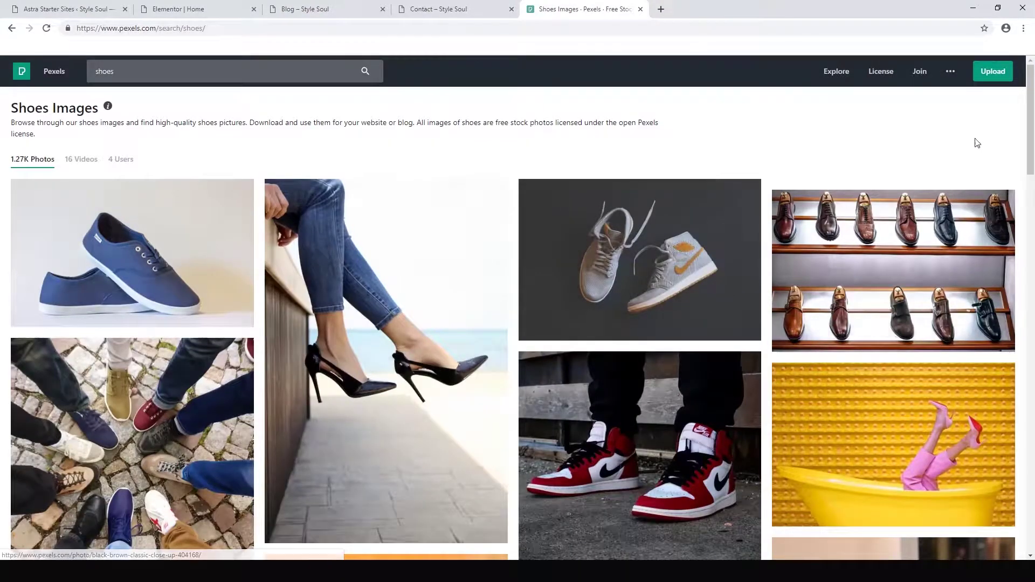
{"action": "scroll", "coordinate": [651, 237], "scroll_direction": "down", "scroll_amount": 5}
{"action": "scroll", "coordinate": [296, 369], "scroll_direction": "down", "scroll_amount": 4}
{"action": "scroll", "coordinate": [296, 370], "scroll_direction": "down", "scroll_amount": 4}
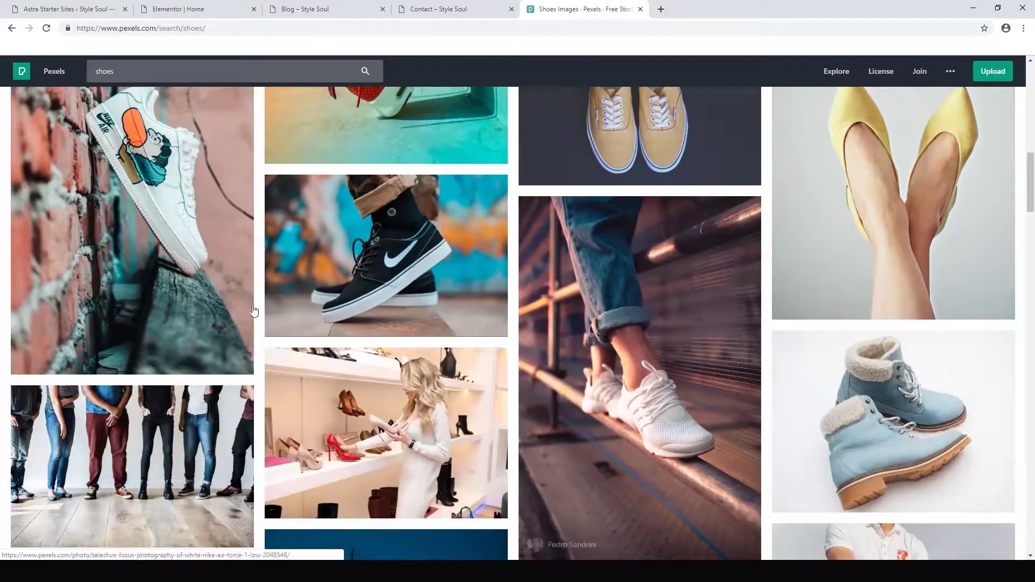
{"action": "scroll", "coordinate": [323, 297], "scroll_direction": "down", "scroll_amount": 2}
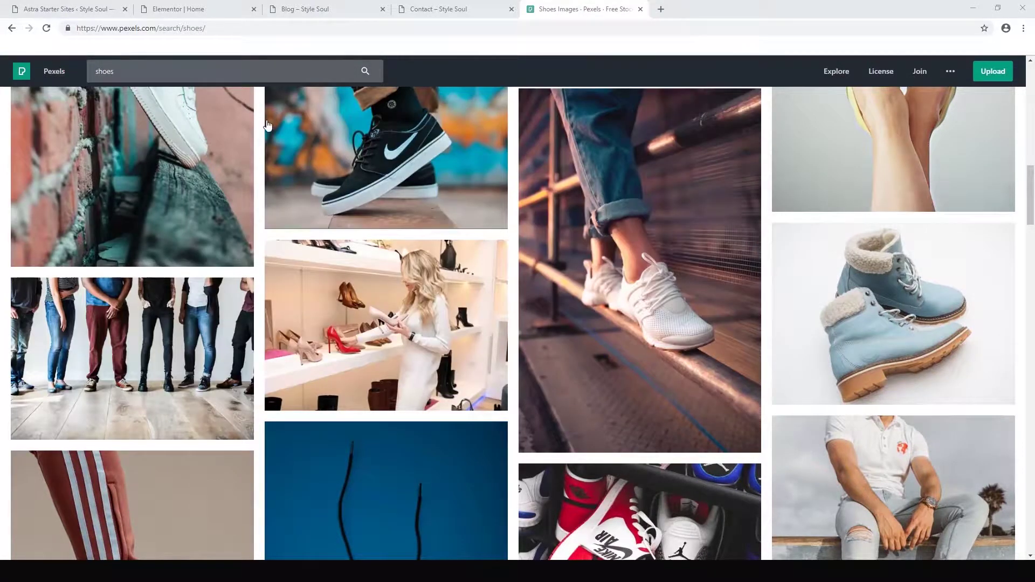
{"action": "mouse_move", "coordinate": [487, 178]}
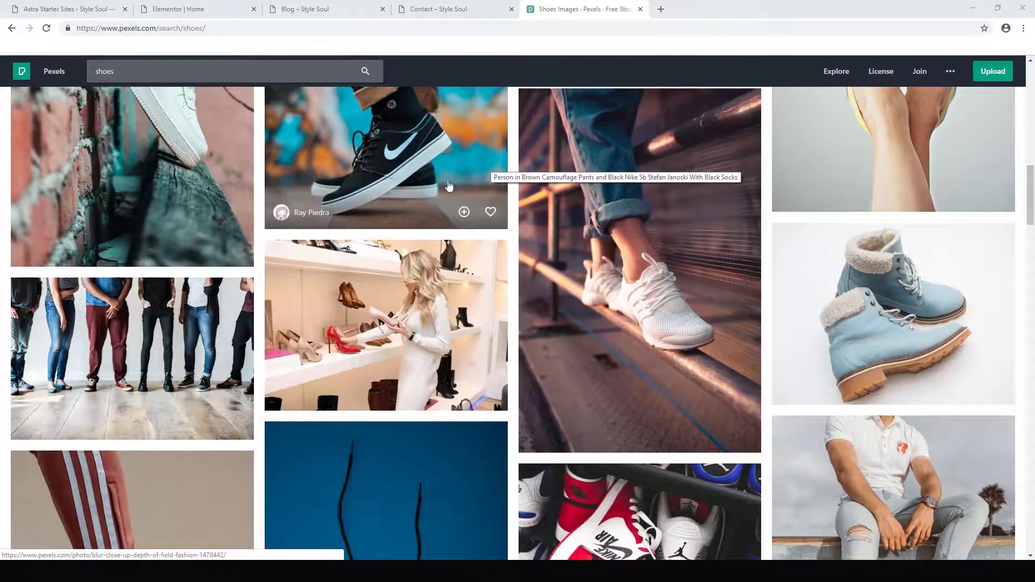
Step: Switch to the home page in Elementor and review its sections from the hero down to the three services
{"action": "left_click", "coordinate": [188, 12]}
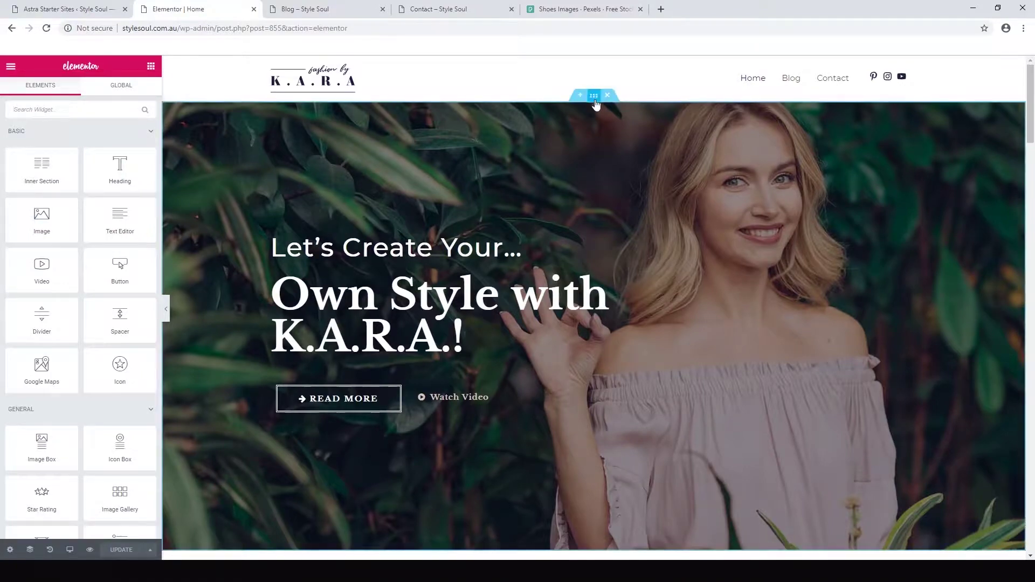
{"action": "left_click_drag", "start_coordinate": [1032, 109], "coordinate": [1032, 169]}
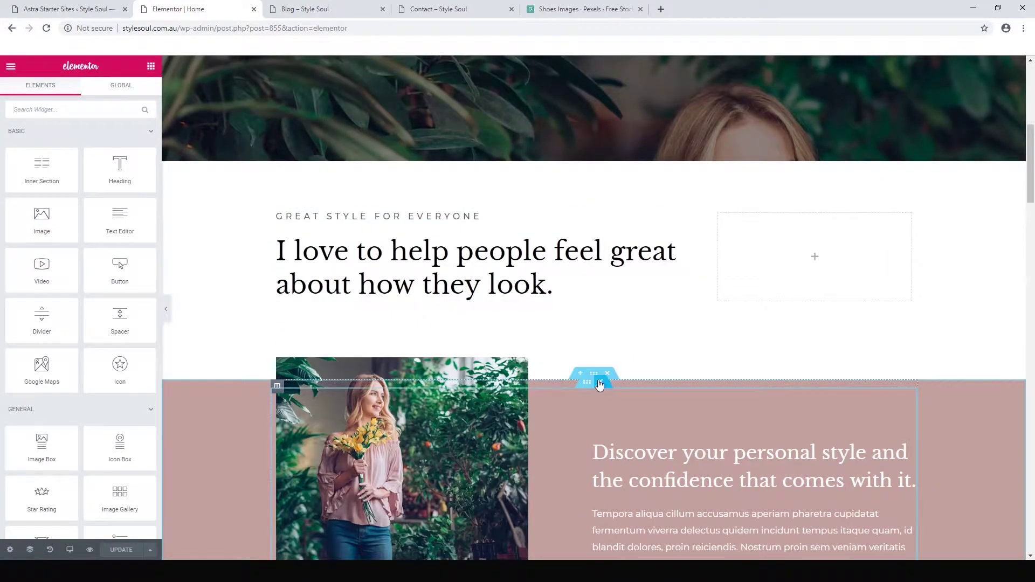
{"action": "left_click_drag", "start_coordinate": [1033, 186], "coordinate": [1030, 282]}
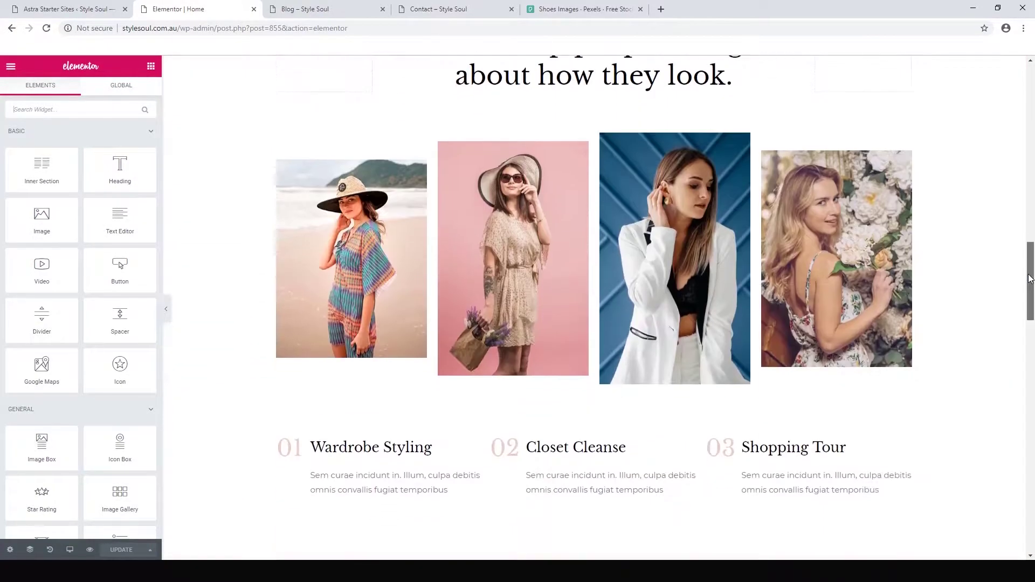
{"action": "scroll", "coordinate": [620, 286], "scroll_direction": "down", "scroll_amount": 1}
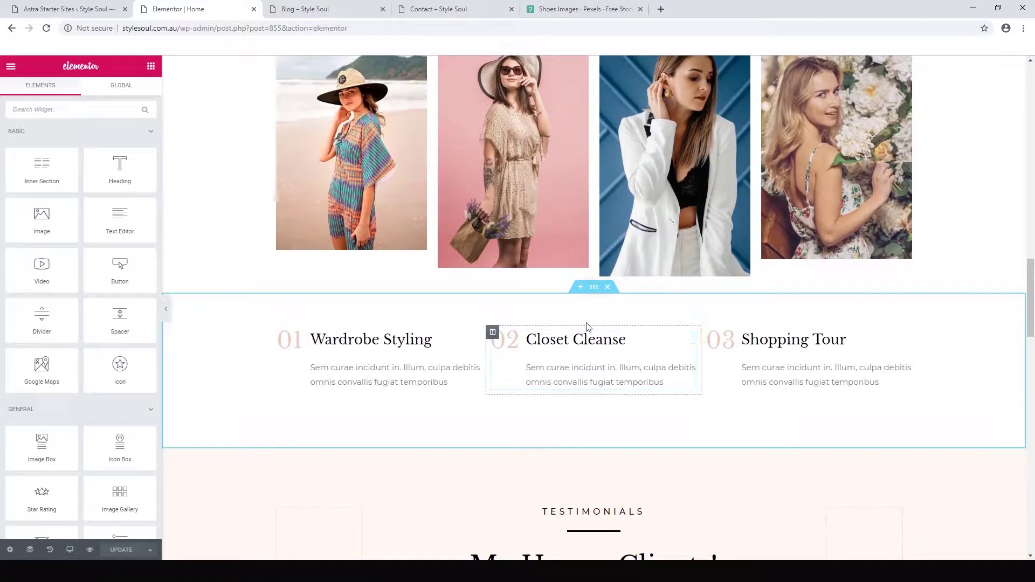
Step: Try deleting the Wardrobe Styling, Closet Cleanse and Shopping Tour section, undo it, and try adding an empty section above it
{"action": "left_click", "coordinate": [609, 288]}
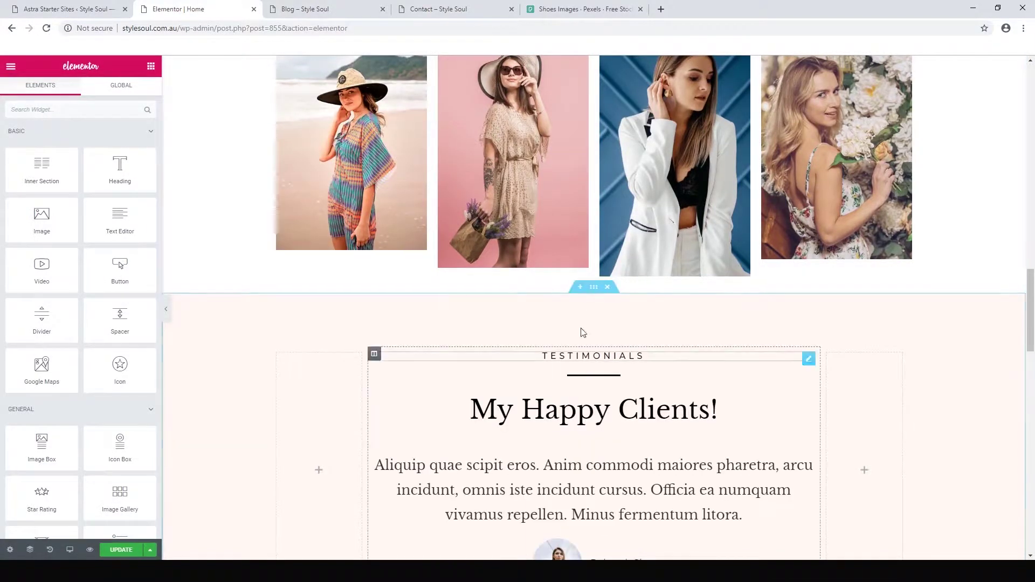
{"action": "key", "text": "ctrl+z"}
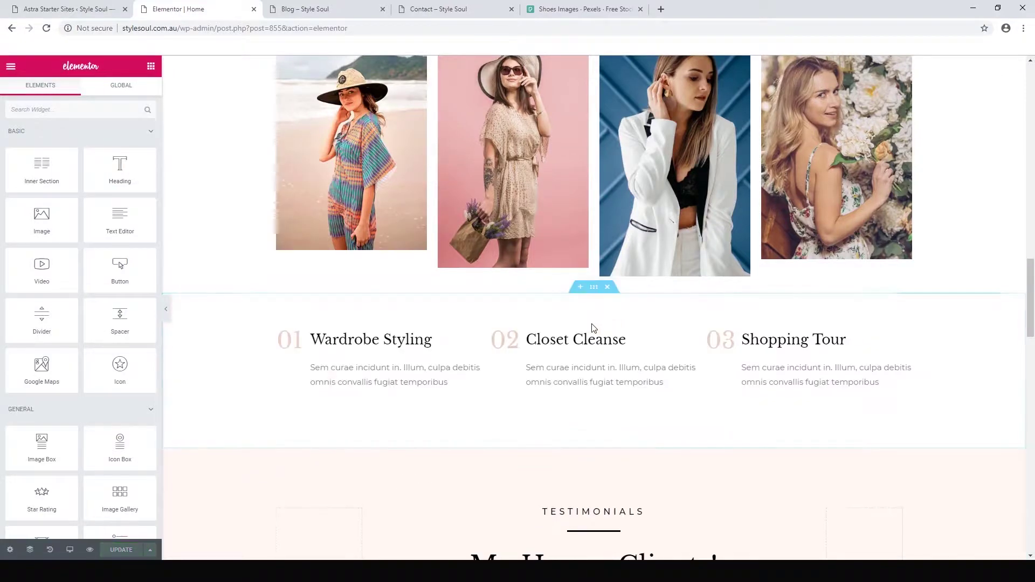
{"action": "left_click", "coordinate": [581, 288]}
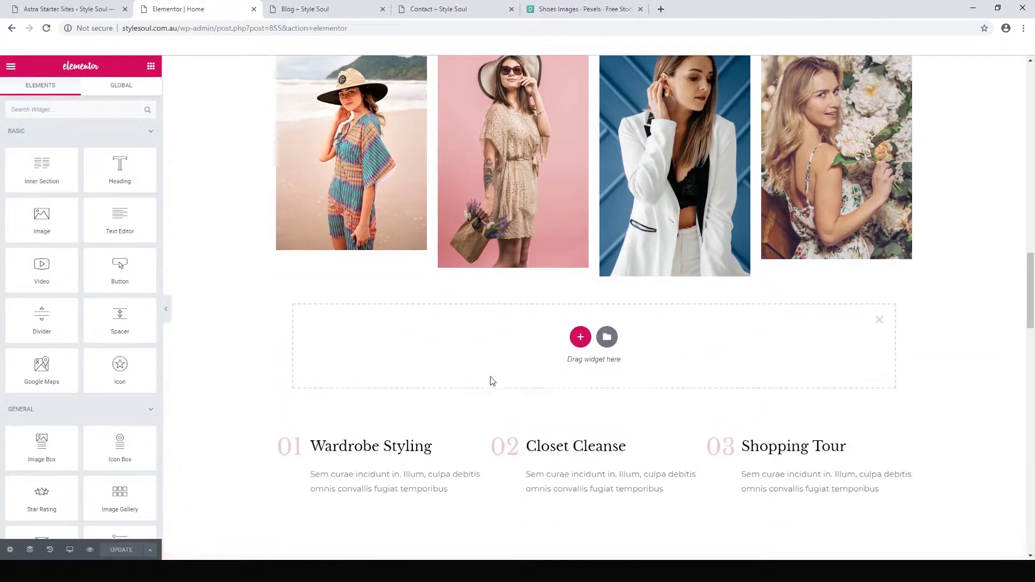
{"action": "left_click", "coordinate": [880, 320]}
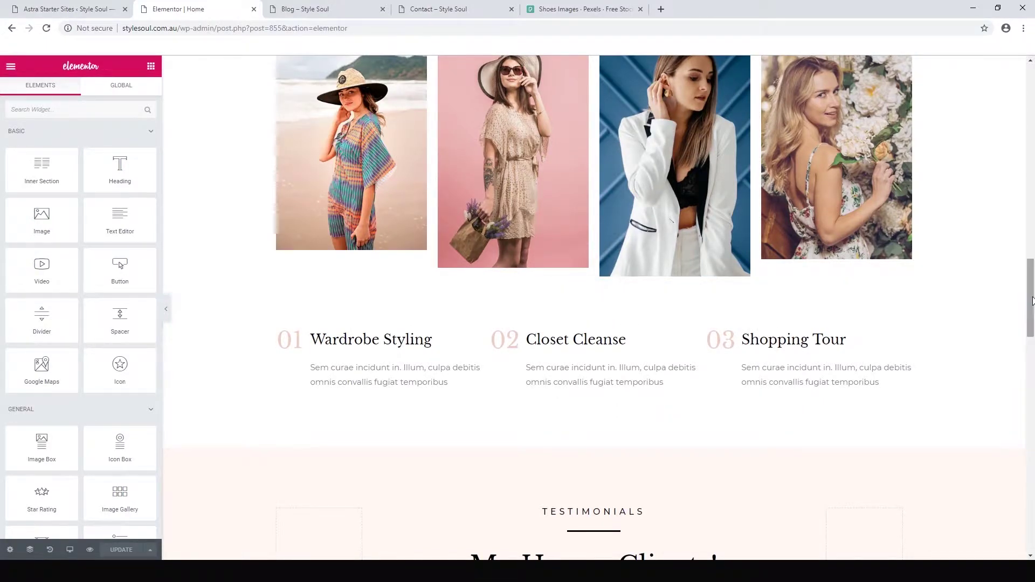
Step: Open the hero section's background style settings for editing, dismissing the right-click tip
{"action": "scroll", "coordinate": [850, 127], "scroll_direction": "up", "scroll_amount": 15}
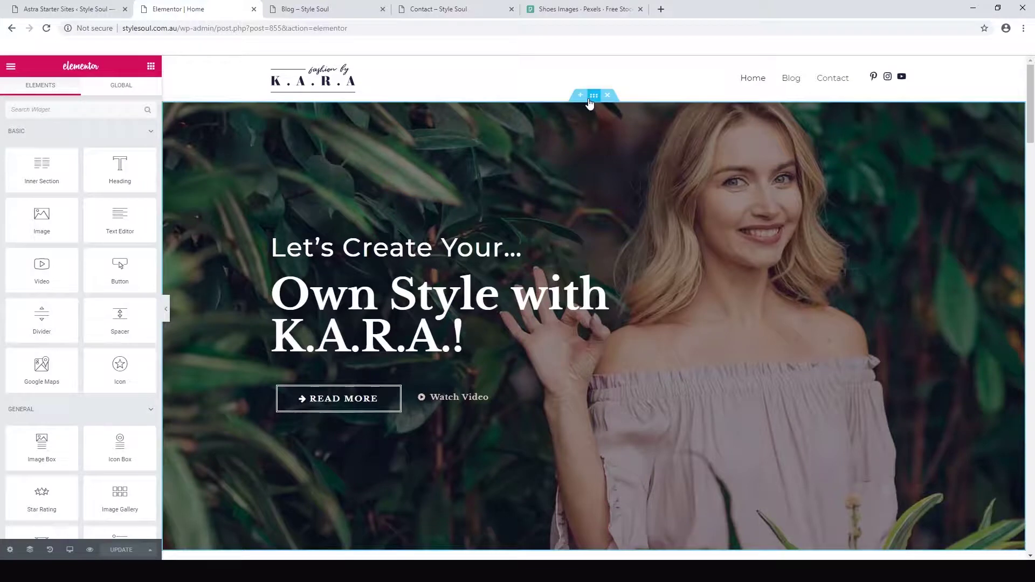
{"action": "left_click", "coordinate": [594, 97]}
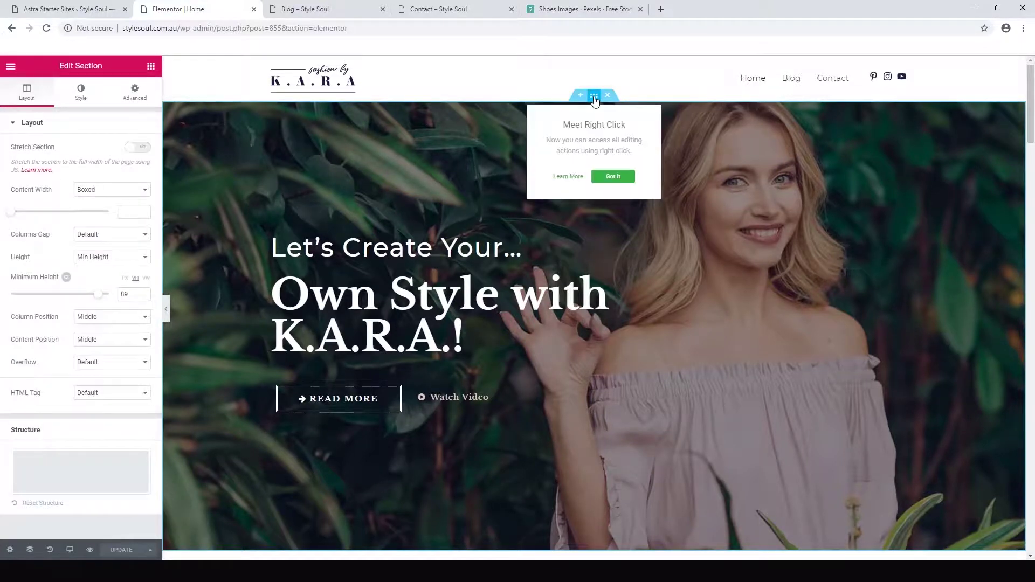
{"action": "left_click", "coordinate": [622, 178]}
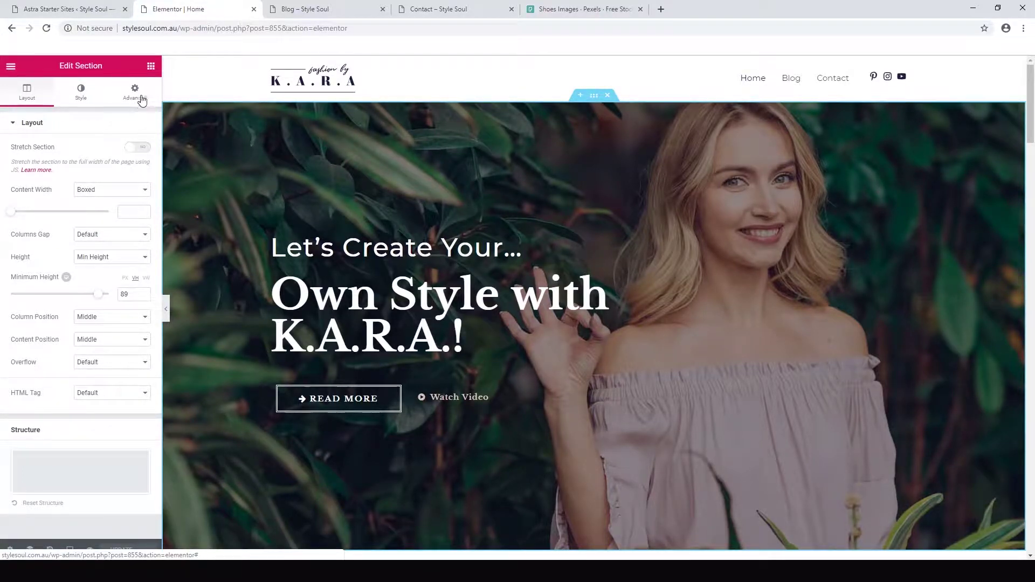
{"action": "left_click", "coordinate": [80, 96]}
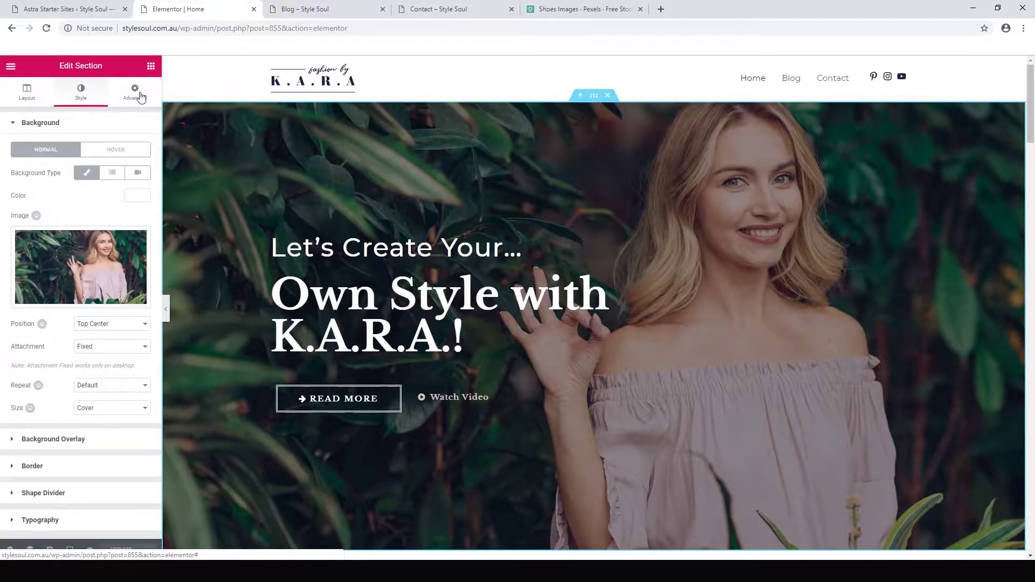
Step: Upload all images from the fashion blog demo folder and set adult-blur-denim-pants-1556668.jpg as the hero section's background image
{"action": "left_click", "coordinate": [90, 265]}
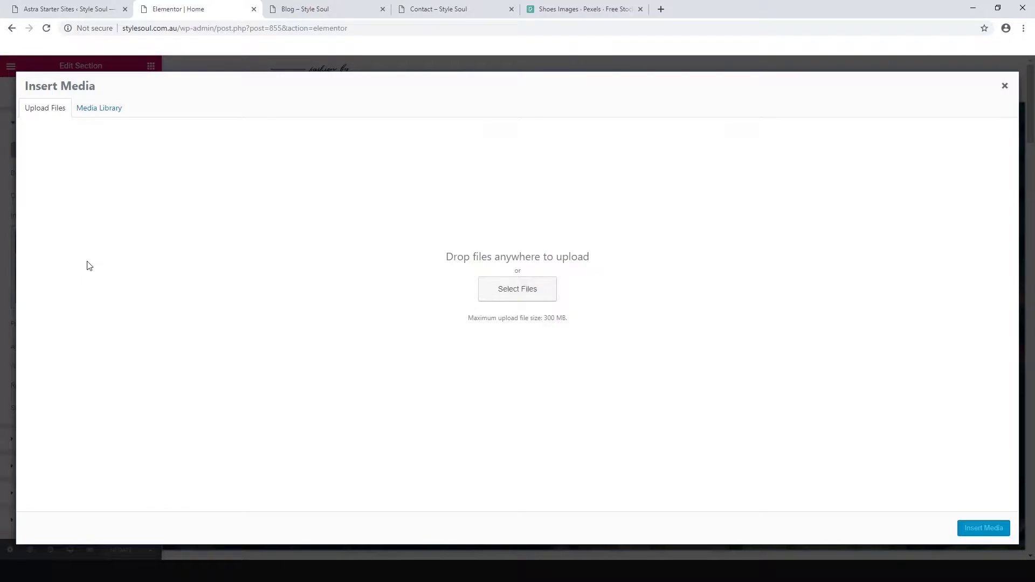
{"action": "left_click", "coordinate": [527, 298]}
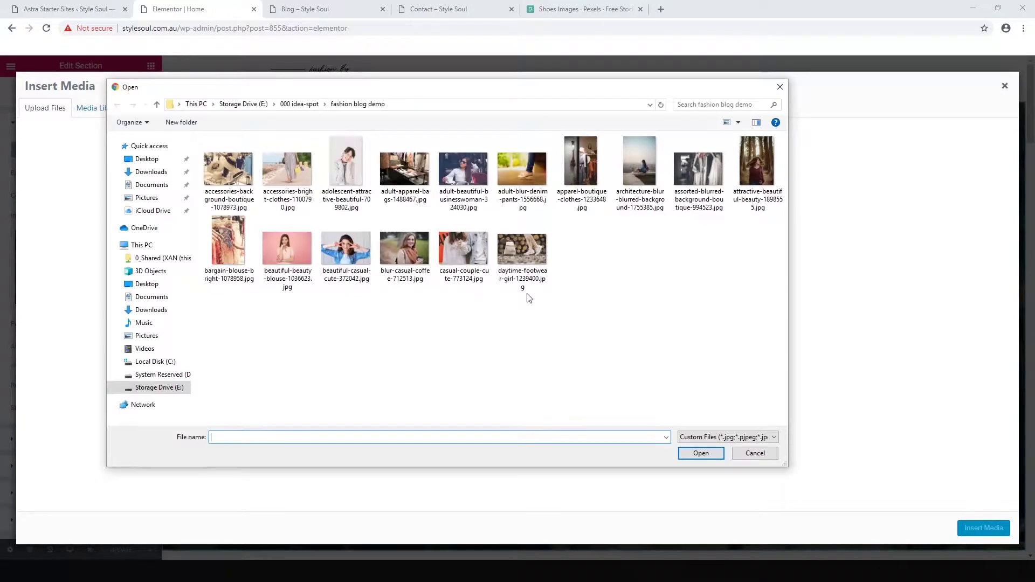
{"action": "left_click_drag", "start_coordinate": [783, 343], "coordinate": [221, 160]}
{"action": "left_click", "coordinate": [702, 453]}
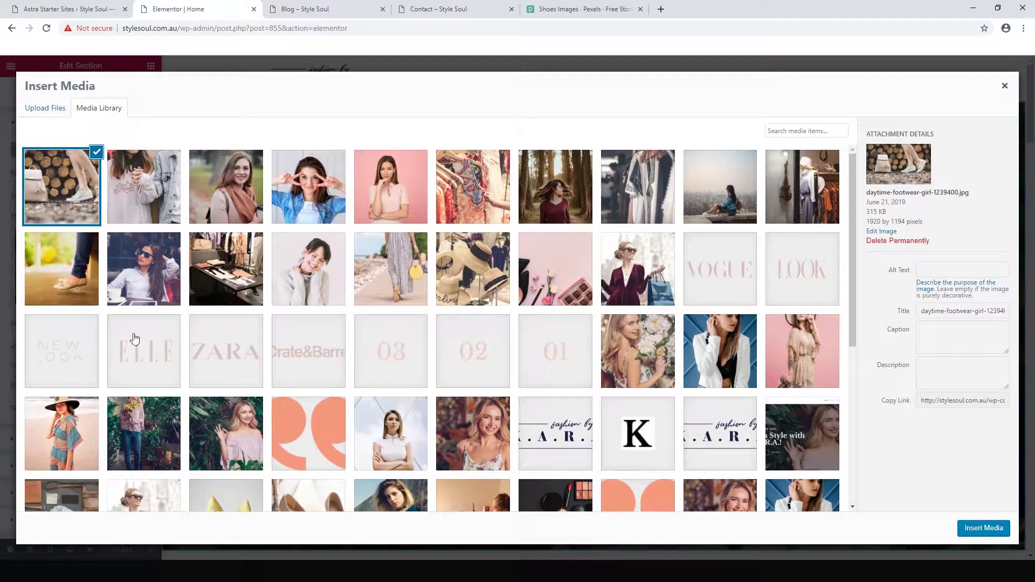
{"action": "left_click", "coordinate": [56, 279]}
{"action": "left_click", "coordinate": [976, 533]}
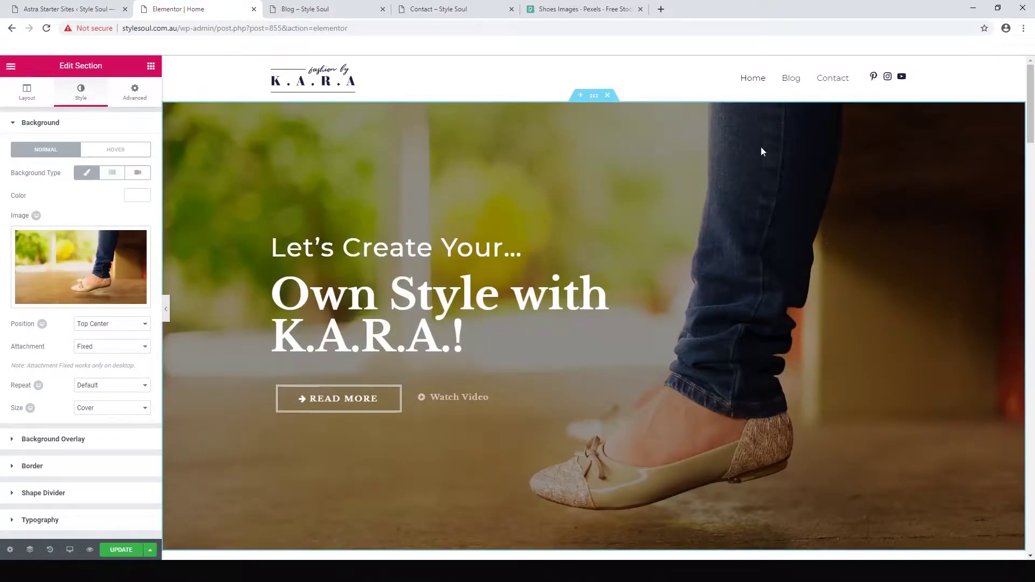
Step: Replace the hero section's main heading text with "Style Soul"
{"action": "left_click", "coordinate": [463, 342]}
{"action": "key", "text": "BackSpace"}
{"action": "key", "text": "BackSpace"}
{"action": "key", "text": "BackSpace"}
{"action": "key", "text": "BackSpace"}
{"action": "key", "text": "BackSpace"}
{"action": "key", "text": "BackSpace"}
{"action": "key", "text": "BackSpace"}
{"action": "key", "text": "BackSpace"}
{"action": "key", "text": "BackSpace"}
{"action": "key", "text": "BackSpace"}
{"action": "key", "text": "BackSpace"}
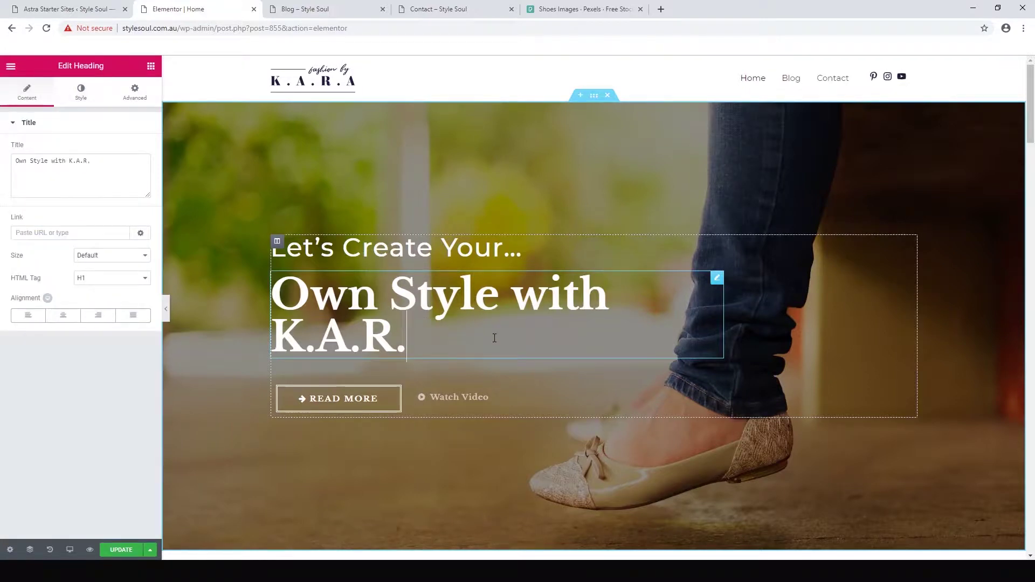
{"action": "key", "text": "BackSpace"}
{"action": "key", "text": "BackSpace"}
{"action": "key", "text": "BackSpace"}
{"action": "key", "text": "BackSpace"}
{"action": "key", "text": "BackSpace"}
{"action": "key", "text": "BackSpace"}
{"action": "key", "text": "BackSpace"}
{"action": "key", "text": "BackSpace"}
{"action": "key", "text": "BackSpace"}
{"action": "key", "text": "BackSpace"}
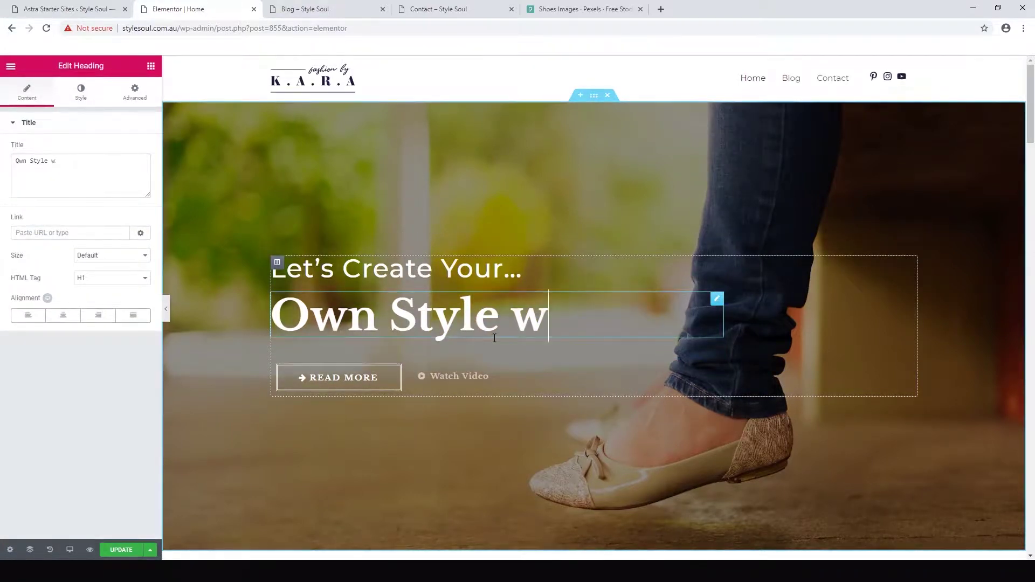
{"action": "key", "text": "BackSpace"}
{"action": "key", "text": "BackSpace"}
{"action": "key", "text": "BackSpace"}
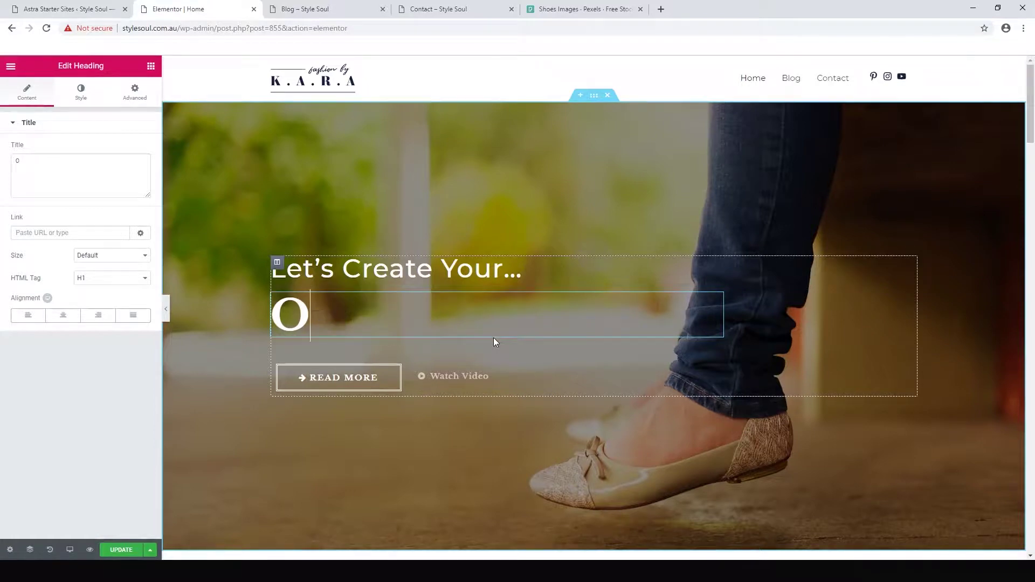
{"action": "type", "text": "Style Soul"}
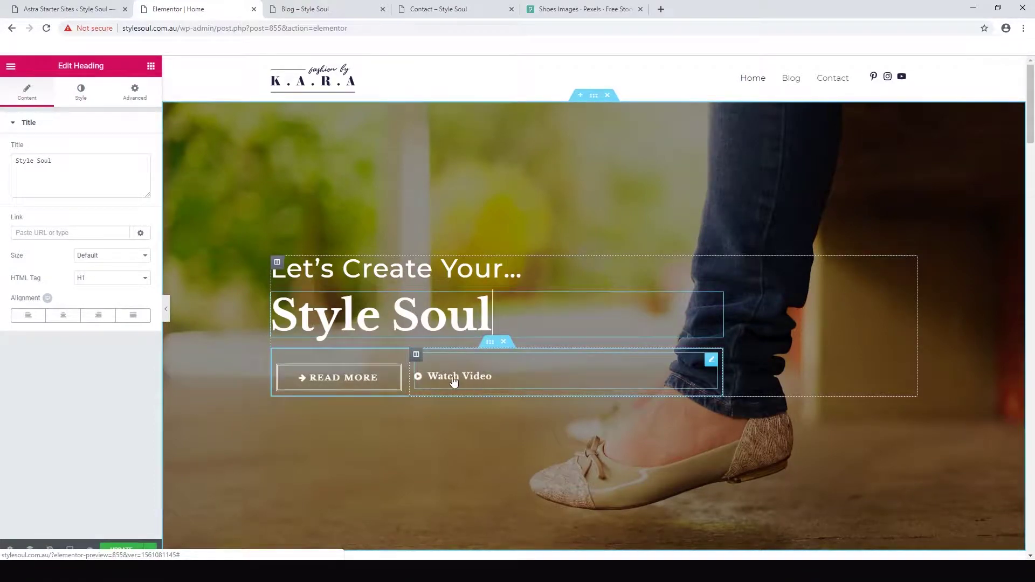
Step: Delete the inner section holding the Read More and Watch Video buttons from the hero section
{"action": "left_click", "coordinate": [504, 343]}
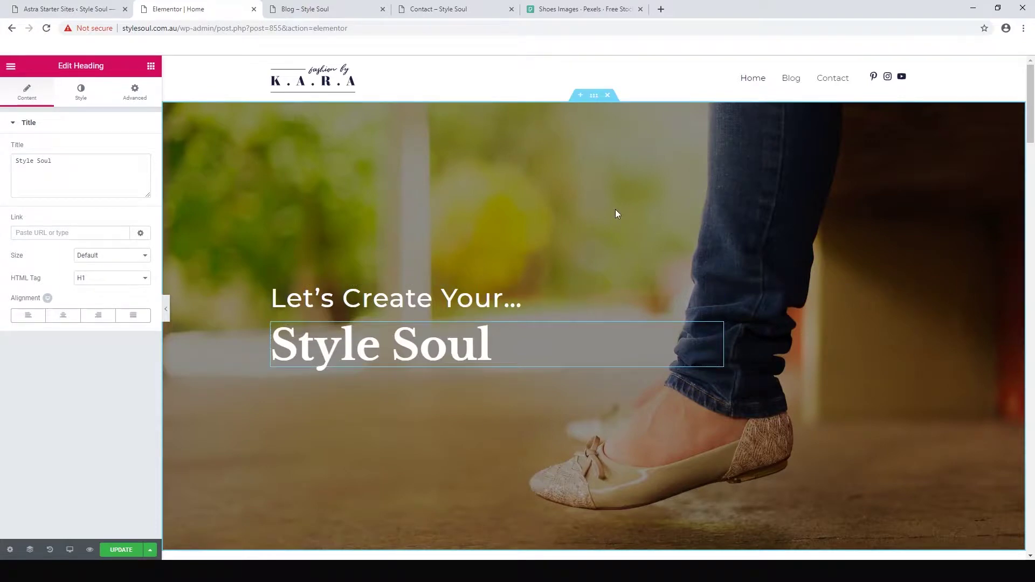
{"action": "scroll", "coordinate": [615, 211], "scroll_direction": "down", "scroll_amount": 1}
{"action": "scroll", "coordinate": [615, 209], "scroll_direction": "down", "scroll_amount": 1}
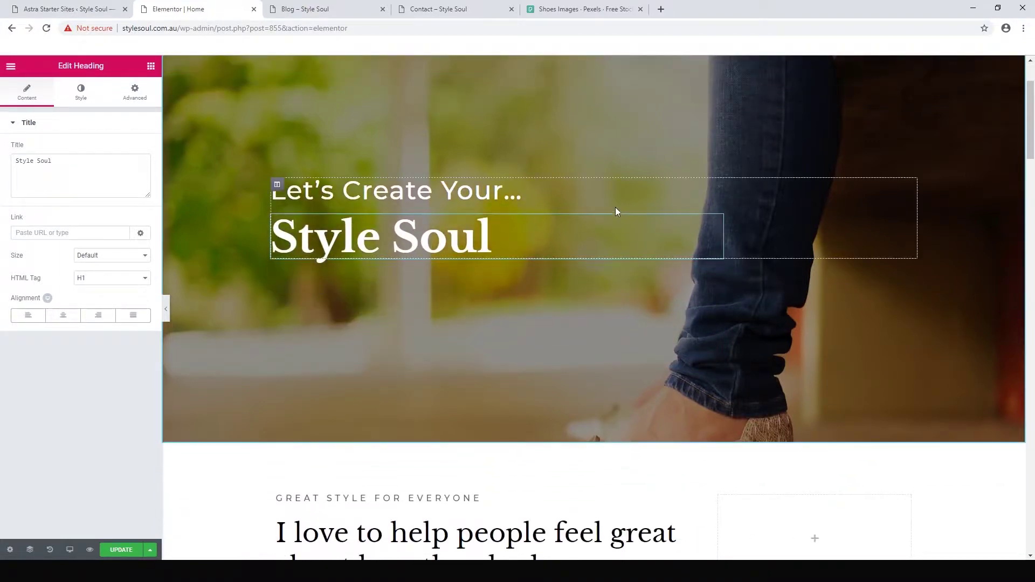
{"action": "scroll", "coordinate": [522, 160], "scroll_direction": "up", "scroll_amount": 1}
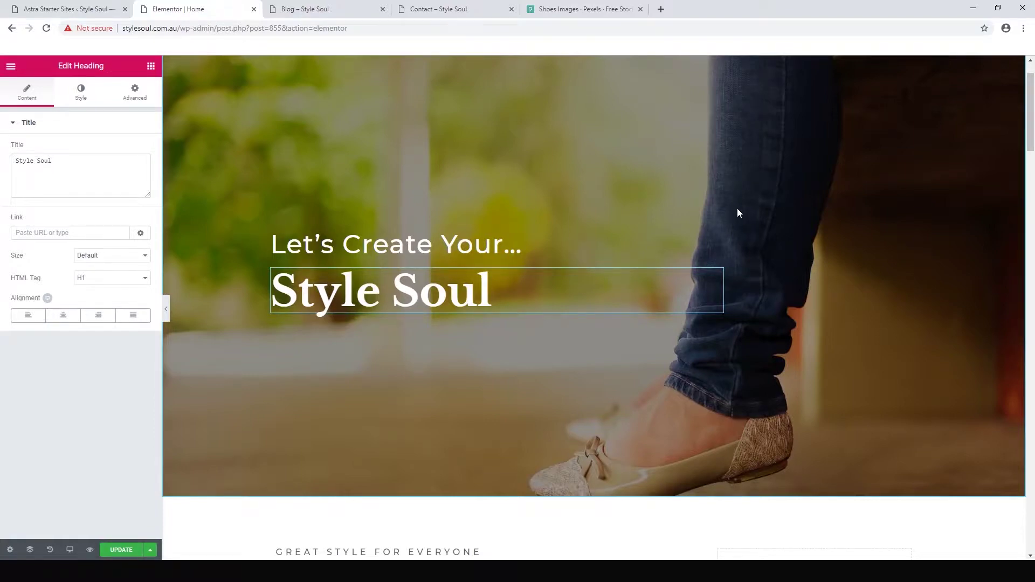
{"action": "scroll", "coordinate": [738, 214], "scroll_direction": "down", "scroll_amount": 1}
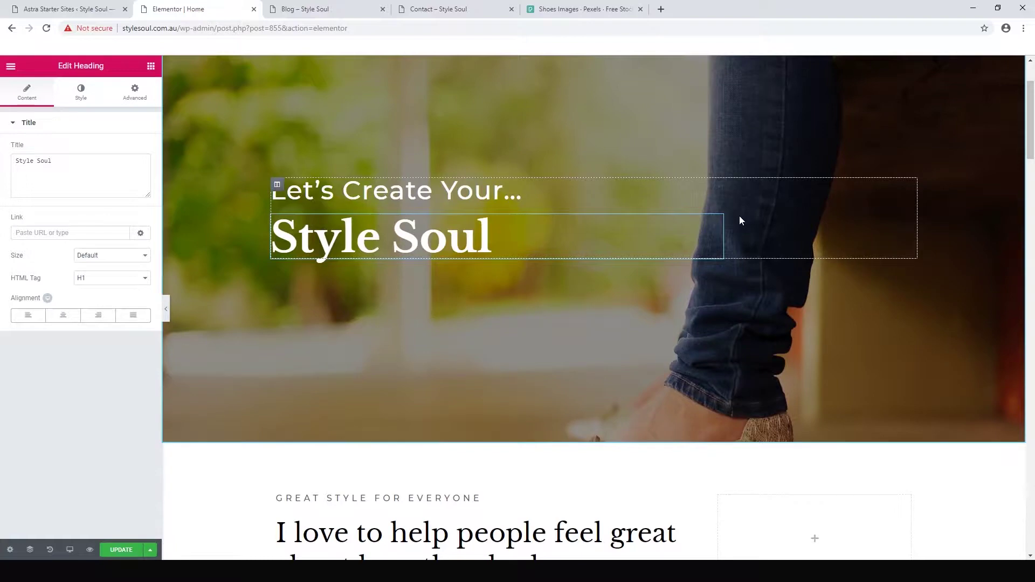
{"action": "scroll", "coordinate": [916, 178], "scroll_direction": "down", "scroll_amount": 1}
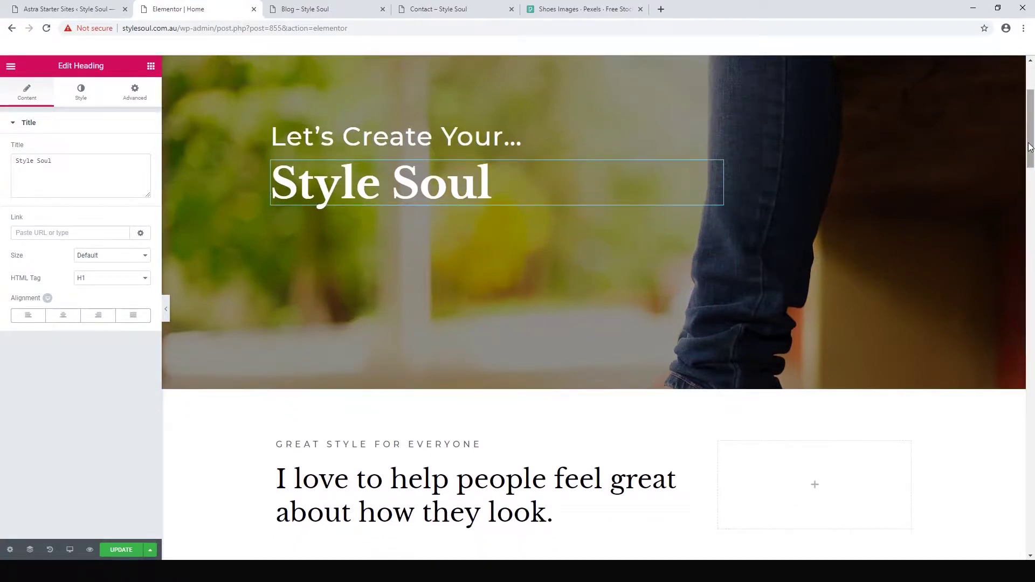
Step: Copy the Contact Me section from the page's end and paste it into a new section between the services and testimonials
{"action": "left_click_drag", "start_coordinate": [1030, 147], "coordinate": [1033, 517]}
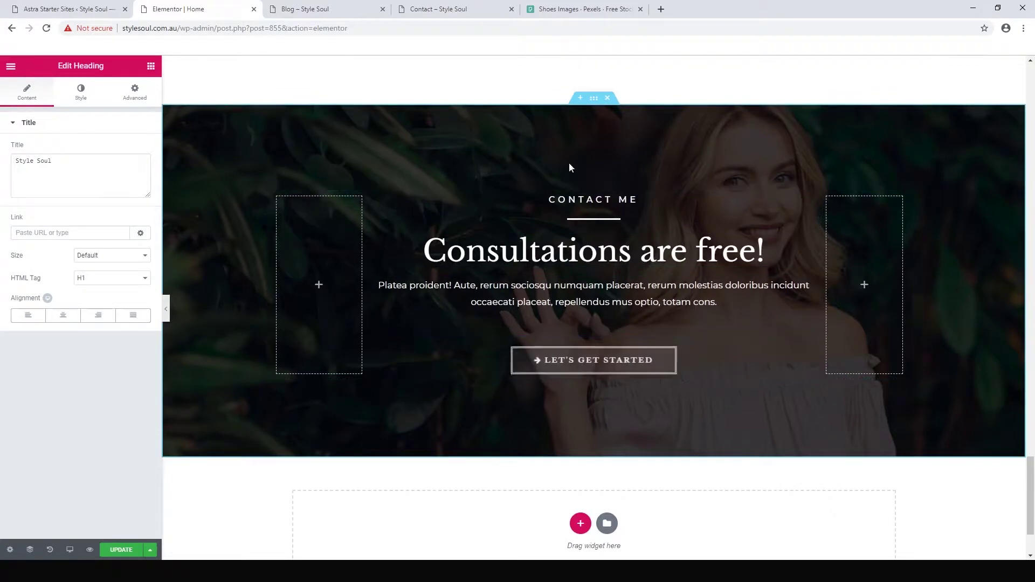
{"action": "right_click", "coordinate": [593, 102]}
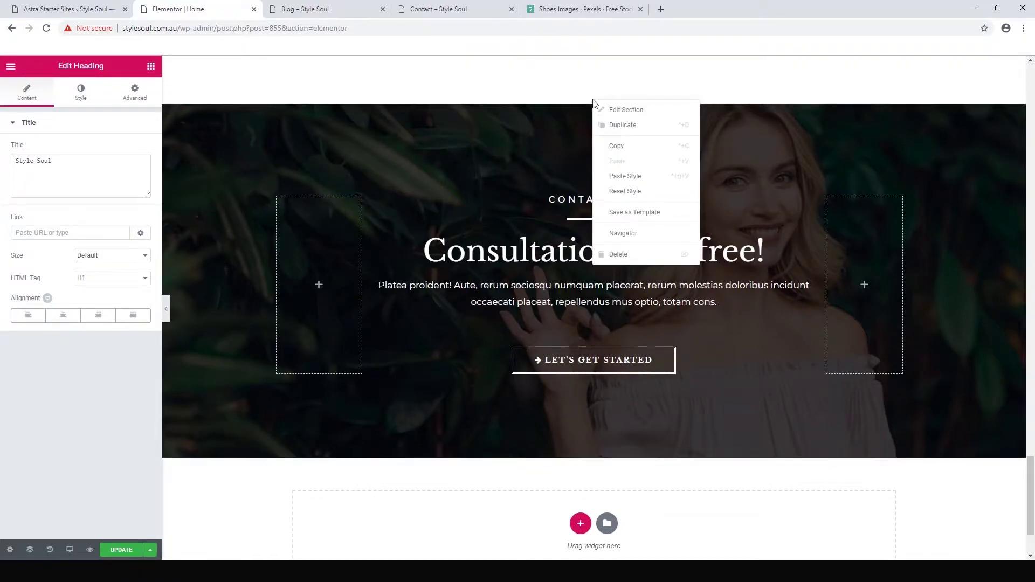
{"action": "left_click", "coordinate": [614, 146]}
{"action": "left_click_drag", "start_coordinate": [1033, 501], "coordinate": [1030, 317]}
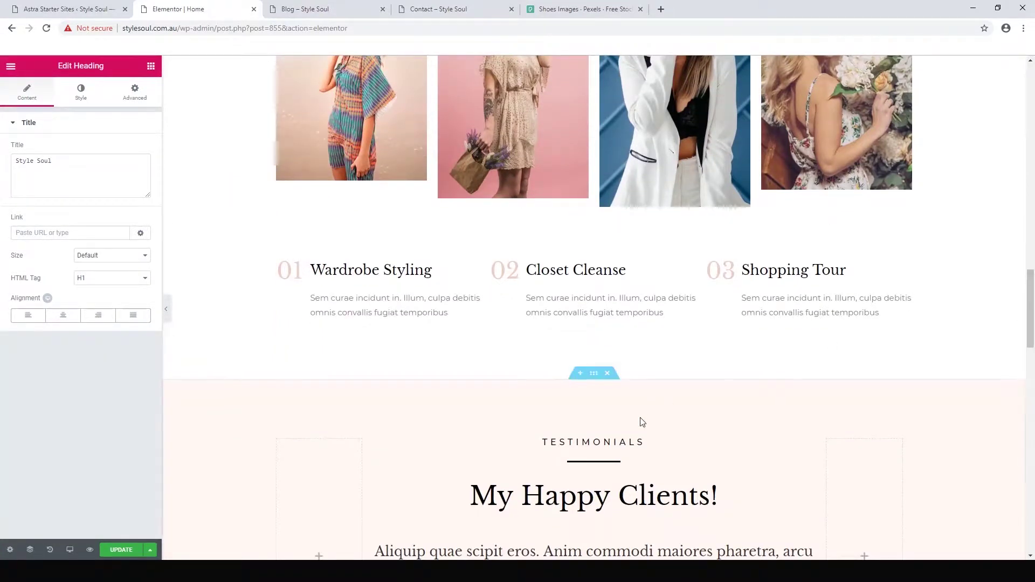
{"action": "left_click", "coordinate": [580, 374]}
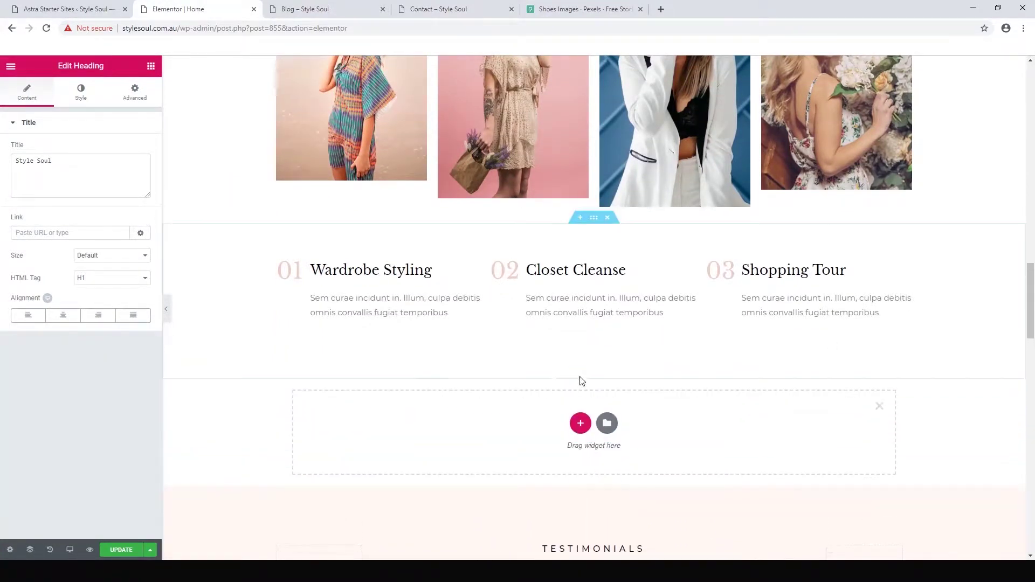
{"action": "right_click", "coordinate": [492, 436]}
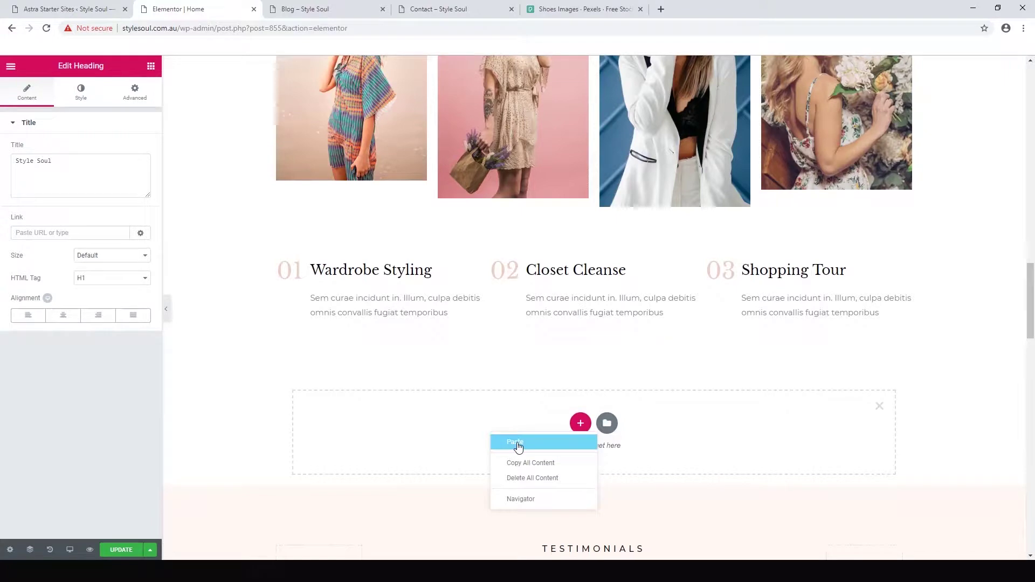
{"action": "left_click", "coordinate": [518, 442]}
Step: Delete the "Contact Me" heading from the pasted section above the testimonials
{"action": "scroll", "coordinate": [807, 348], "scroll_direction": "down", "scroll_amount": 4}
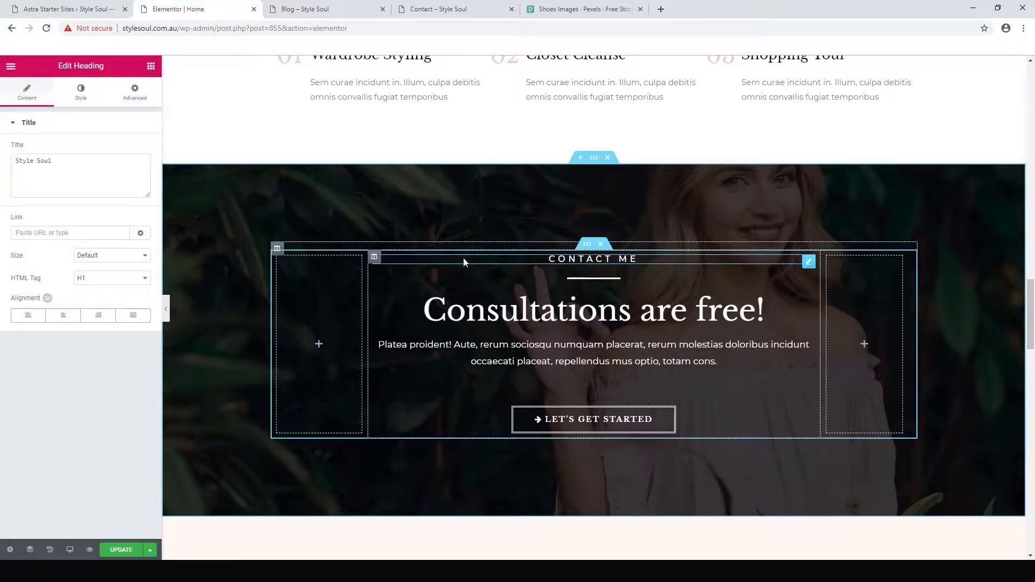
{"action": "right_click", "coordinate": [810, 263]}
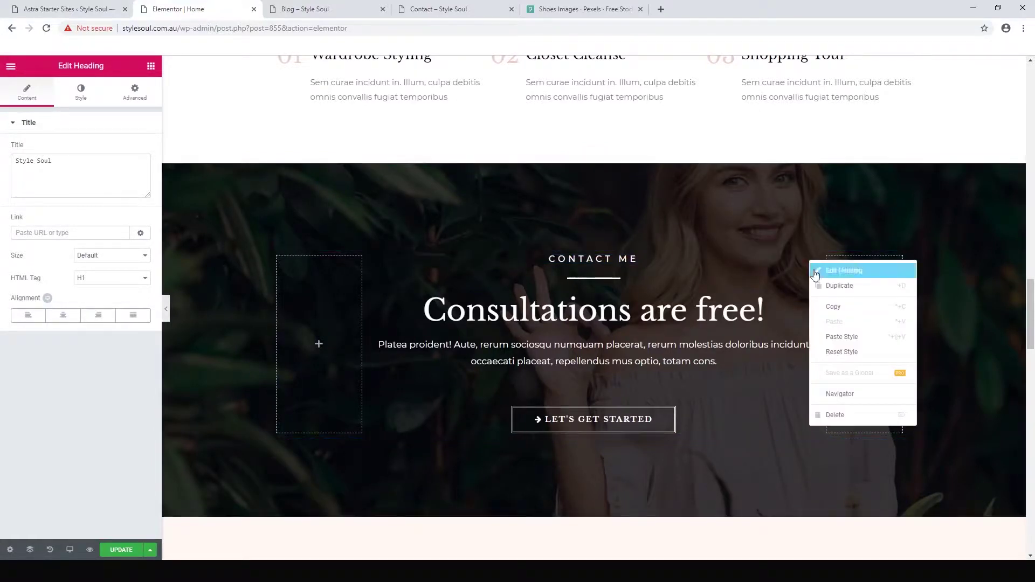
{"action": "left_click", "coordinate": [850, 416]}
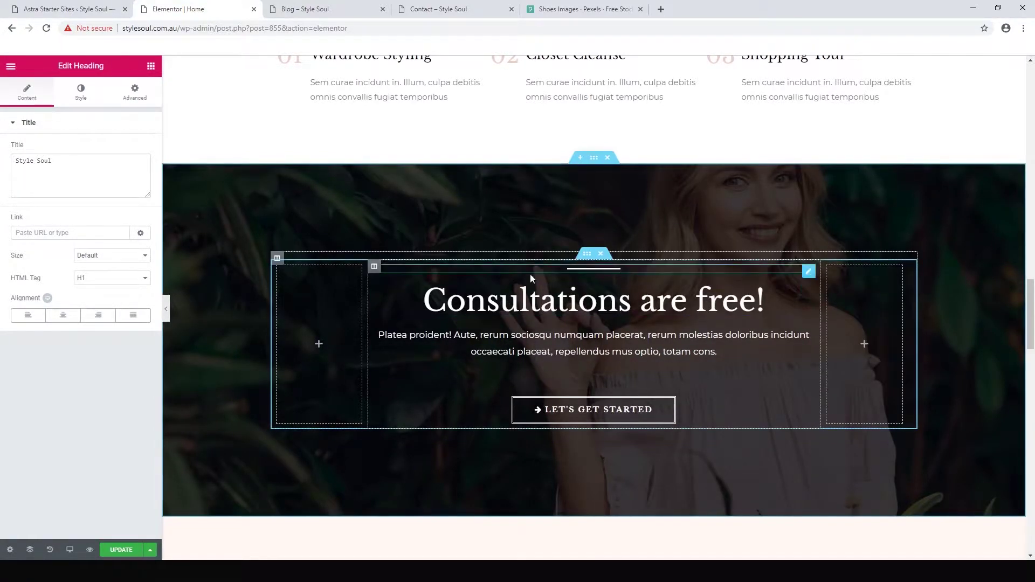
Step: Replace the "Consultations are free!" heading in the pasted section with "Anything You Like!"
{"action": "left_click", "coordinate": [760, 307]}
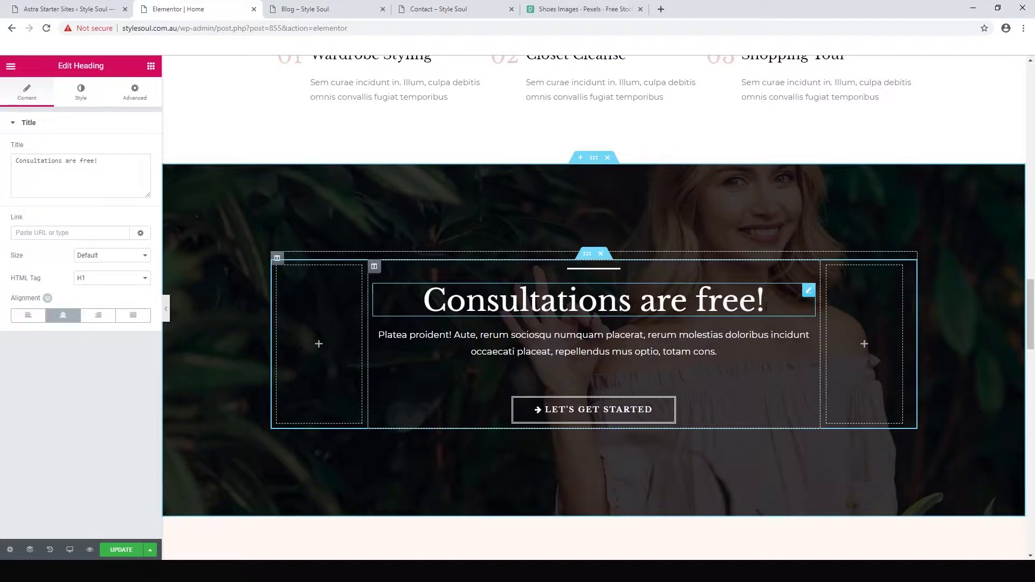
{"action": "key", "text": "BackSpace"}
{"action": "key", "text": "BackSpace"}
{"action": "key", "text": "BackSpace"}
{"action": "key", "text": "BackSpace"}
{"action": "key", "text": "BackSpace"}
{"action": "key", "text": "BackSpace"}
{"action": "key", "text": "BackSpace"}
{"action": "key", "text": "BackSpace"}
{"action": "key", "text": "BackSpace"}
{"action": "key", "text": "BackSpace"}
{"action": "key", "text": "BackSpace"}
{"action": "key", "text": "BackSpace"}
{"action": "key", "text": "BackSpace"}
{"action": "key", "text": "BackSpace"}
{"action": "key", "text": "BackSpace"}
{"action": "key", "text": "BackSpace"}
{"action": "key", "text": "BackSpace"}
{"action": "key", "text": "BackSpace"}
{"action": "key", "text": "BackSpace"}
{"action": "key", "text": "BackSpace"}
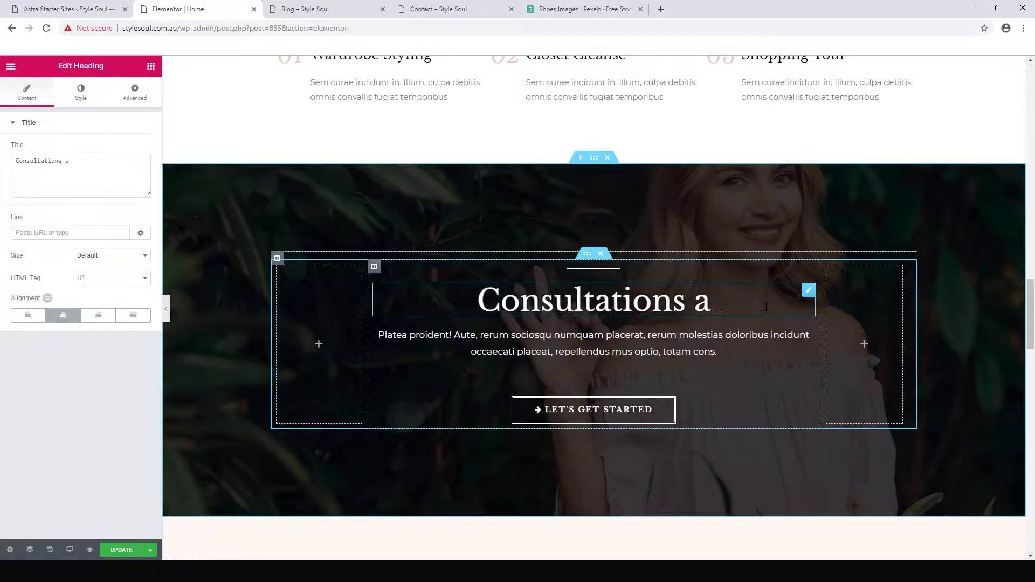
{"action": "key", "text": "BackSpace"}
{"action": "key", "text": "BackSpace"}
{"action": "type", "text": "An"}
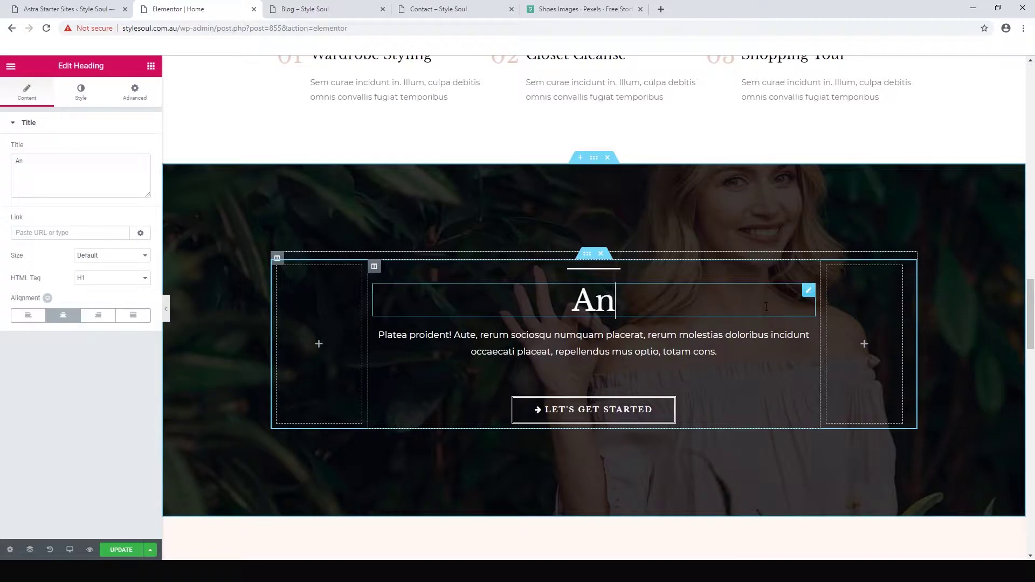
{"action": "type", "text": "ything You LIke"}
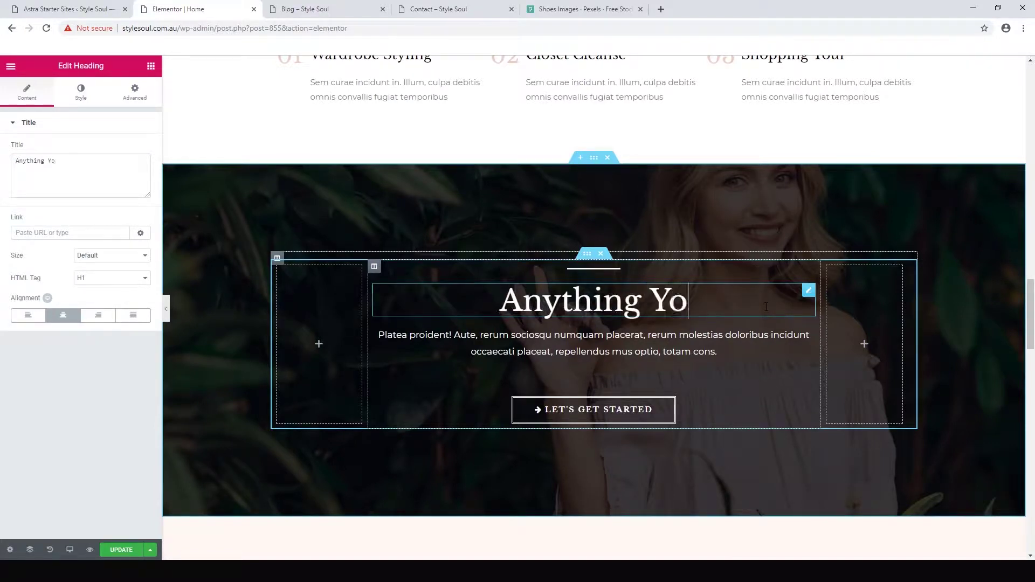
{"action": "key", "text": "BackSpace"}
{"action": "key", "text": "BackSpace"}
{"action": "key", "text": "BackSpace"}
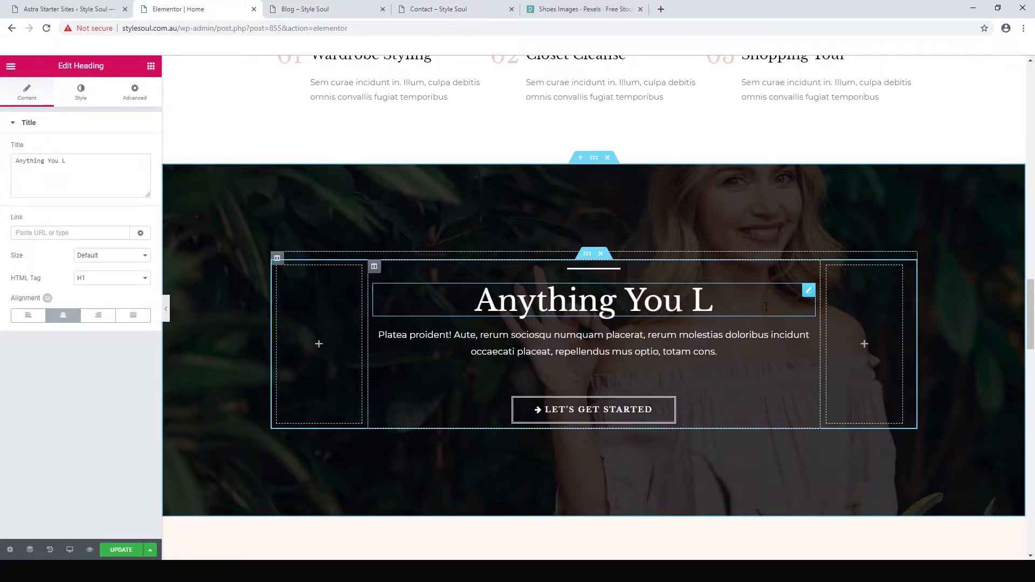
{"action": "type", "text": "ike!"}
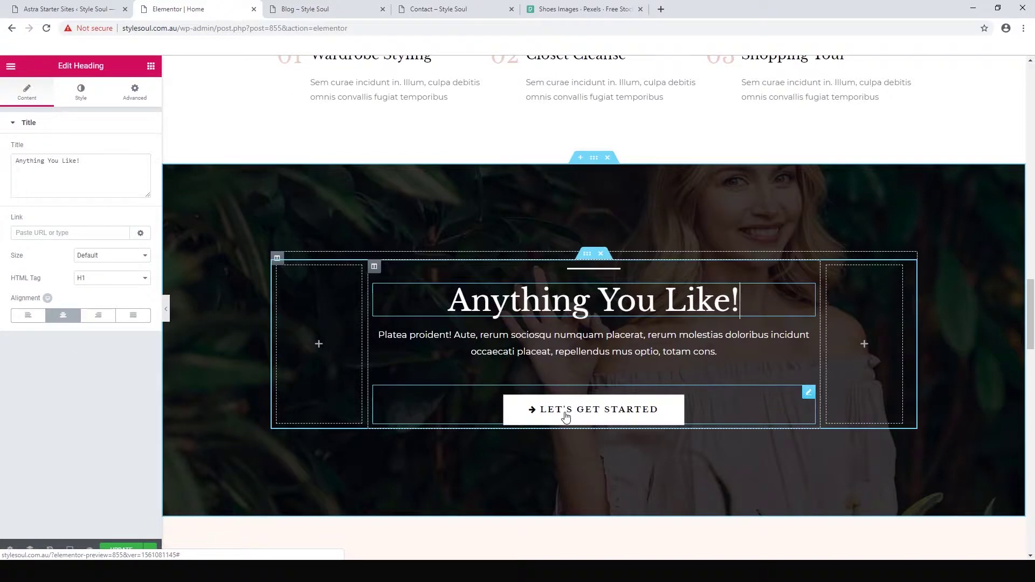
Step: Copy the web address of the site's Contact page
{"action": "left_click", "coordinate": [426, 9]}
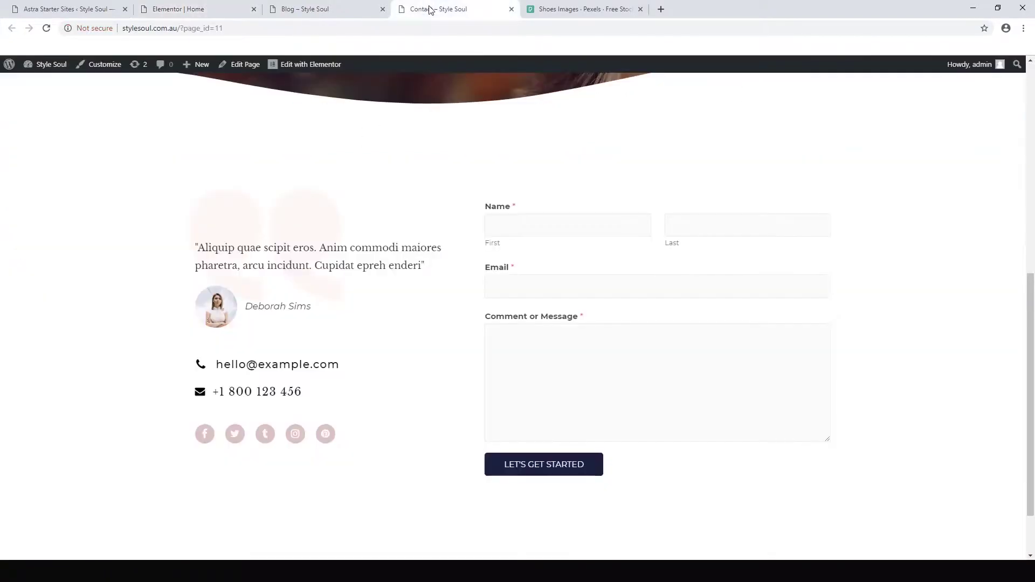
{"action": "left_click", "coordinate": [157, 28]}
{"action": "right_click", "coordinate": [155, 29]}
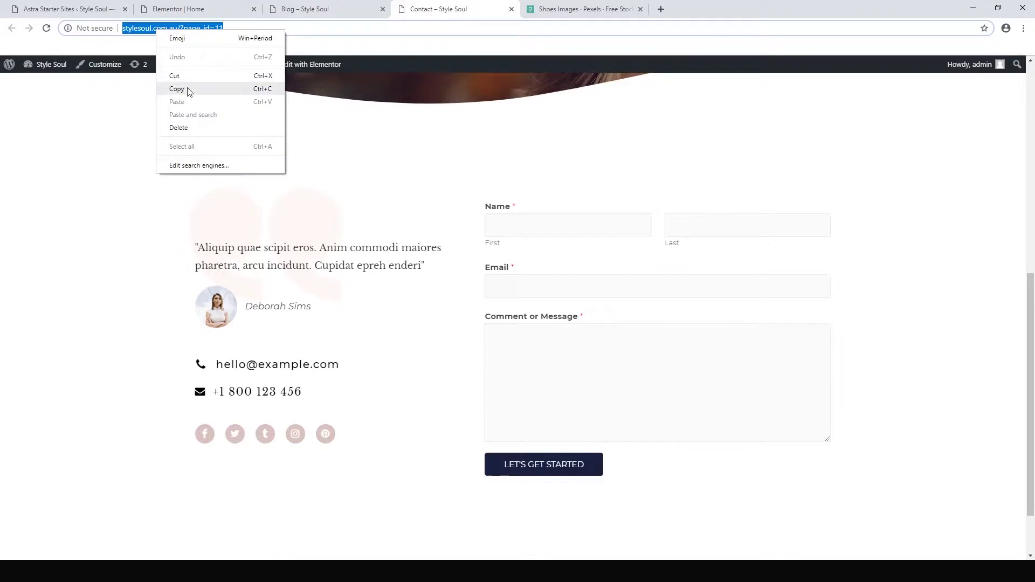
{"action": "left_click", "coordinate": [189, 89]}
{"action": "left_click", "coordinate": [189, 11]}
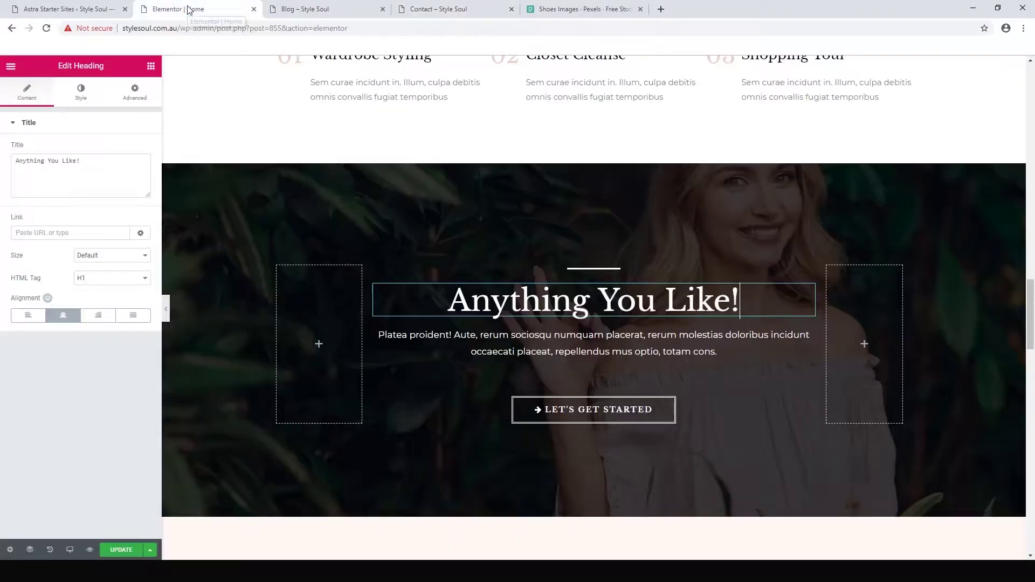
{"action": "left_click", "coordinate": [568, 407]}
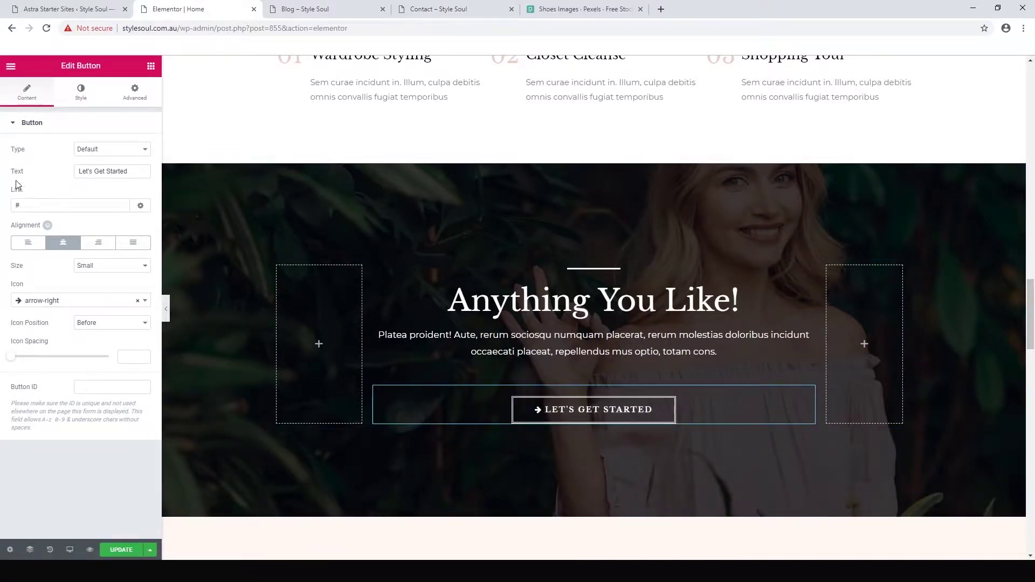
{"action": "left_click", "coordinate": [67, 204]}
{"action": "key", "text": "BackSpace"}
{"action": "key", "text": "ctrl+v"}
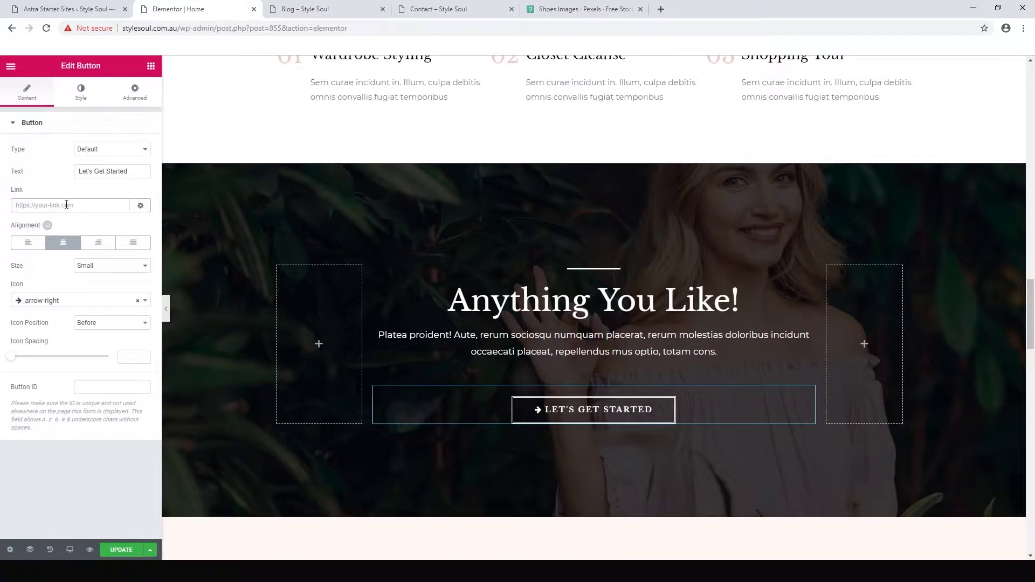
{"action": "left_click", "coordinate": [121, 550]}
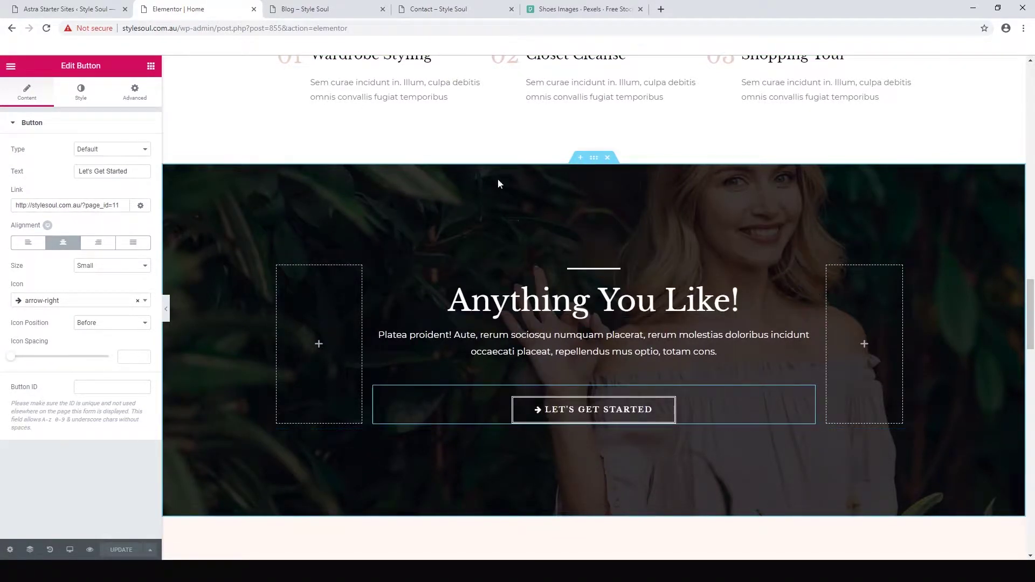
Step: View the live home page and test the Let's Get Started button in the "Anything You Like!" section
{"action": "left_click", "coordinate": [437, 9]}
{"action": "left_click_drag", "start_coordinate": [1033, 316], "coordinate": [992, 73]}
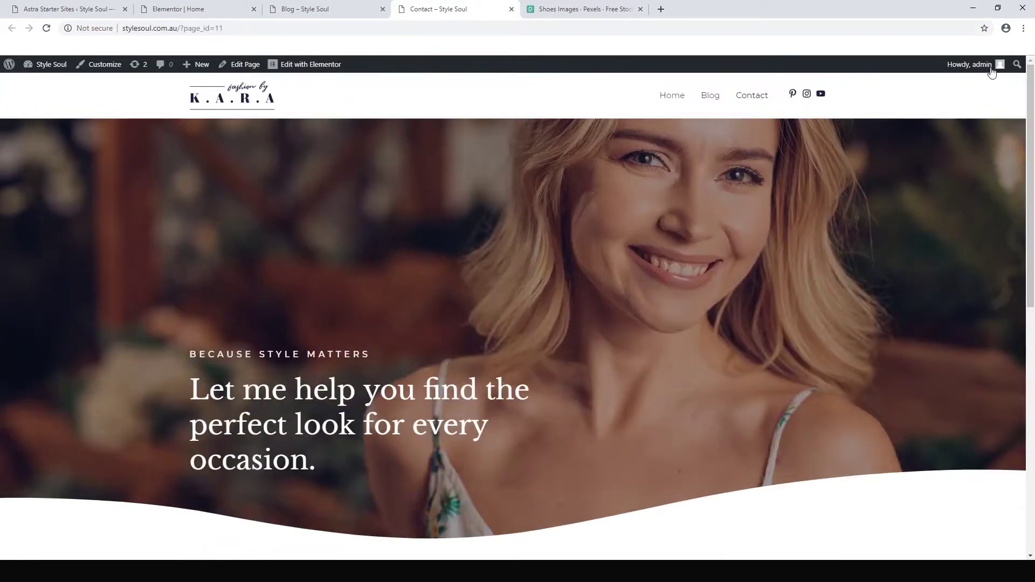
{"action": "left_click", "coordinate": [678, 98]}
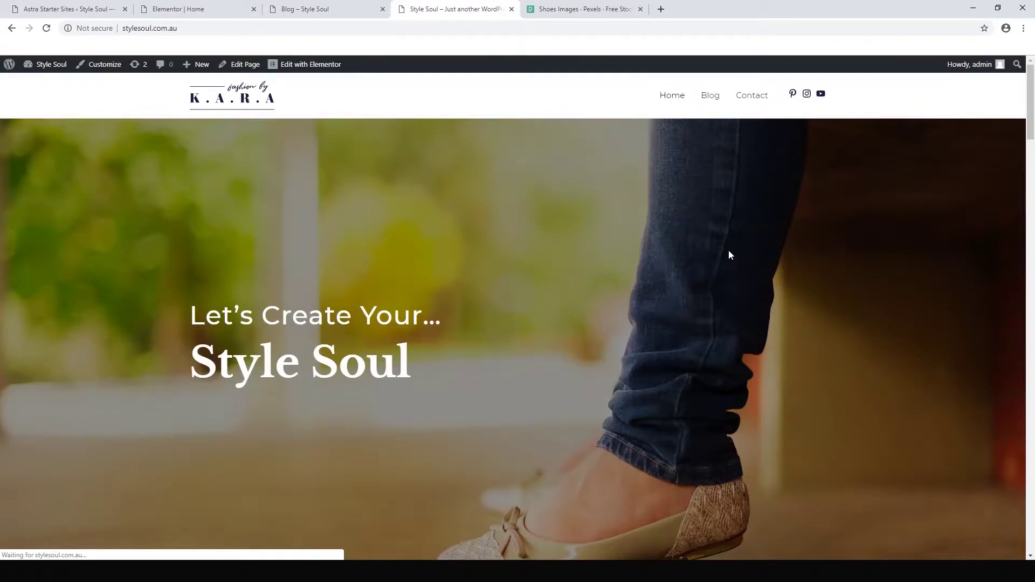
{"action": "scroll", "coordinate": [729, 255], "scroll_direction": "down", "scroll_amount": 20}
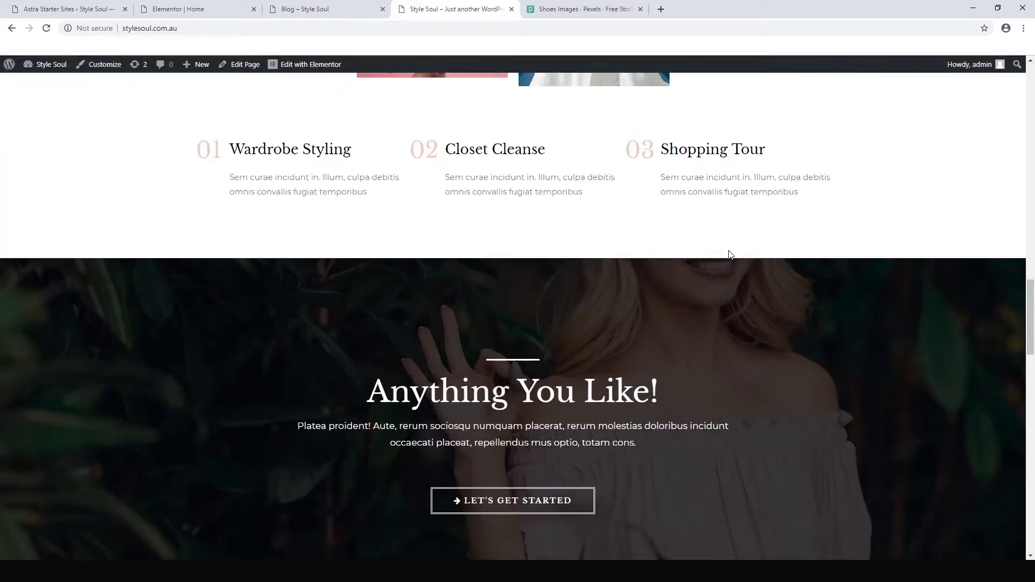
{"action": "scroll", "coordinate": [729, 255], "scroll_direction": "down", "scroll_amount": 5}
{"action": "left_click", "coordinate": [497, 237]}
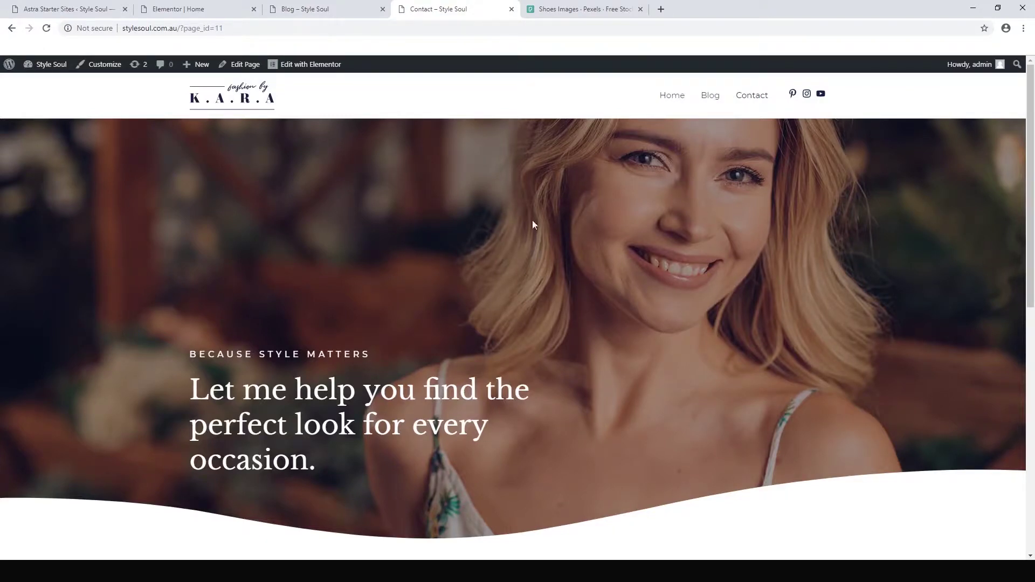
Step: Back in the Elementor editor, set daytime-footwear-girl-1239400.jpg as the "Anything You Like!" section's background image
{"action": "left_click", "coordinate": [192, 8]}
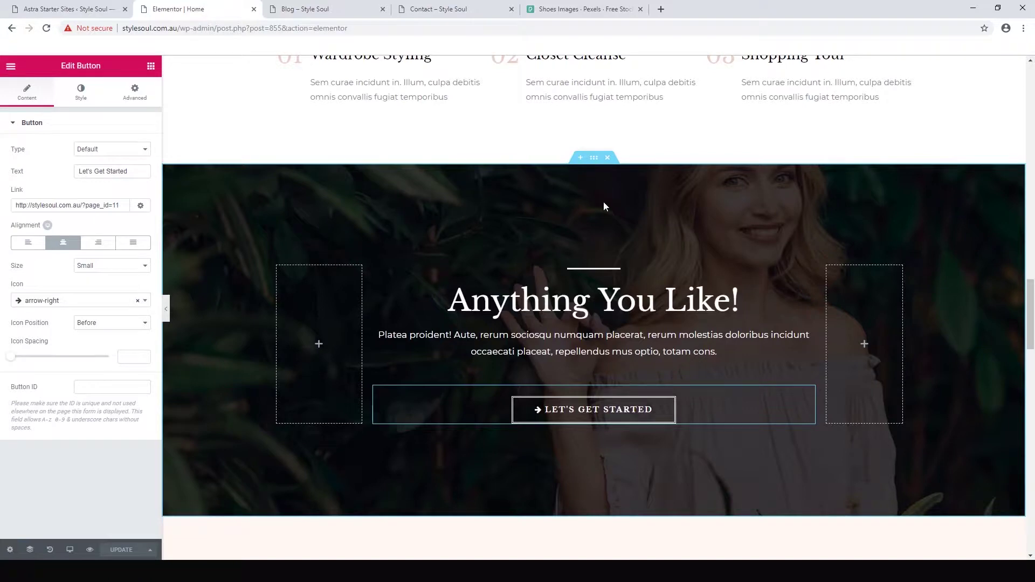
{"action": "left_click", "coordinate": [594, 162]}
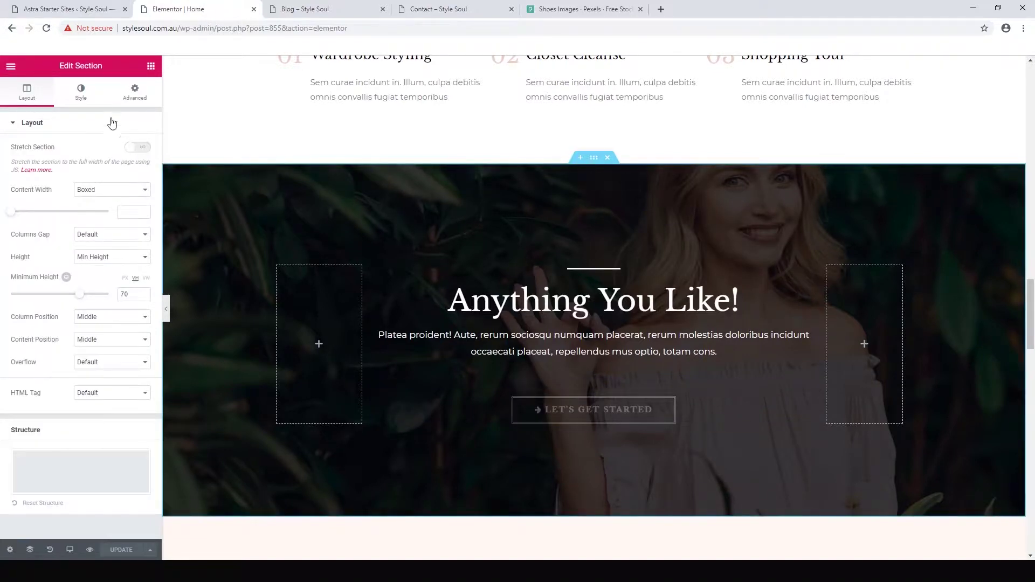
{"action": "left_click", "coordinate": [80, 95]}
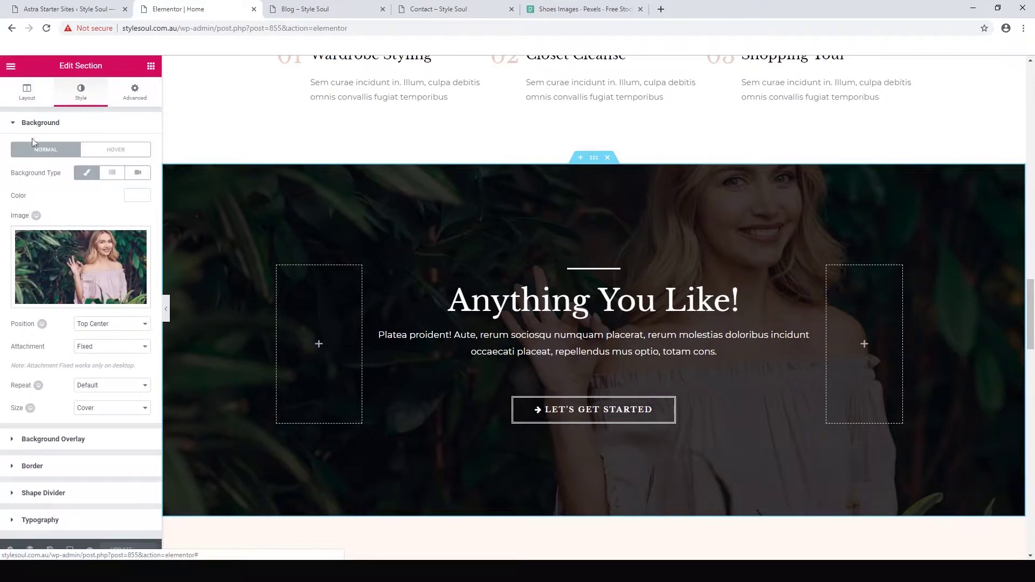
{"action": "left_click", "coordinate": [85, 279]}
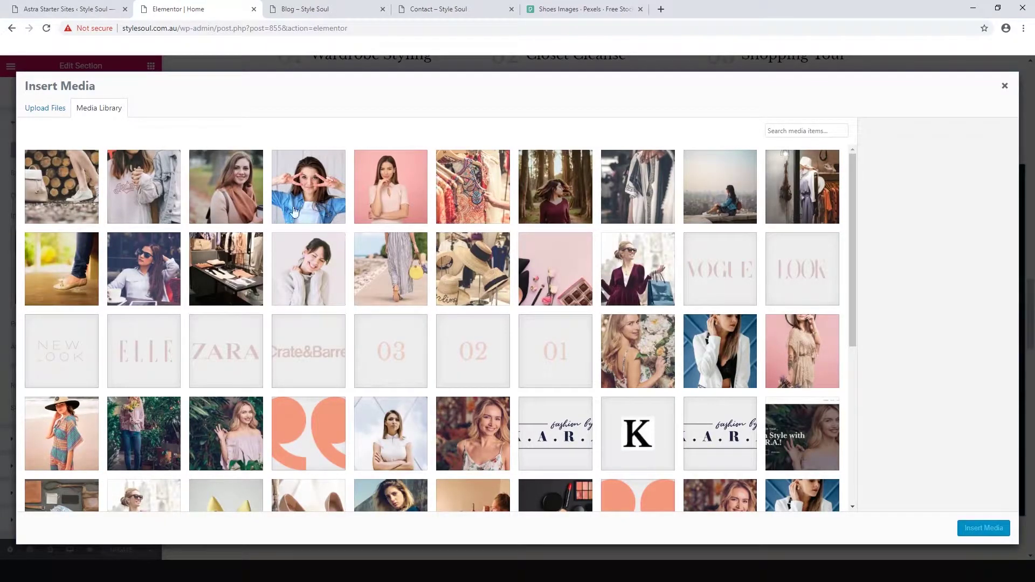
{"action": "left_click", "coordinate": [61, 190]}
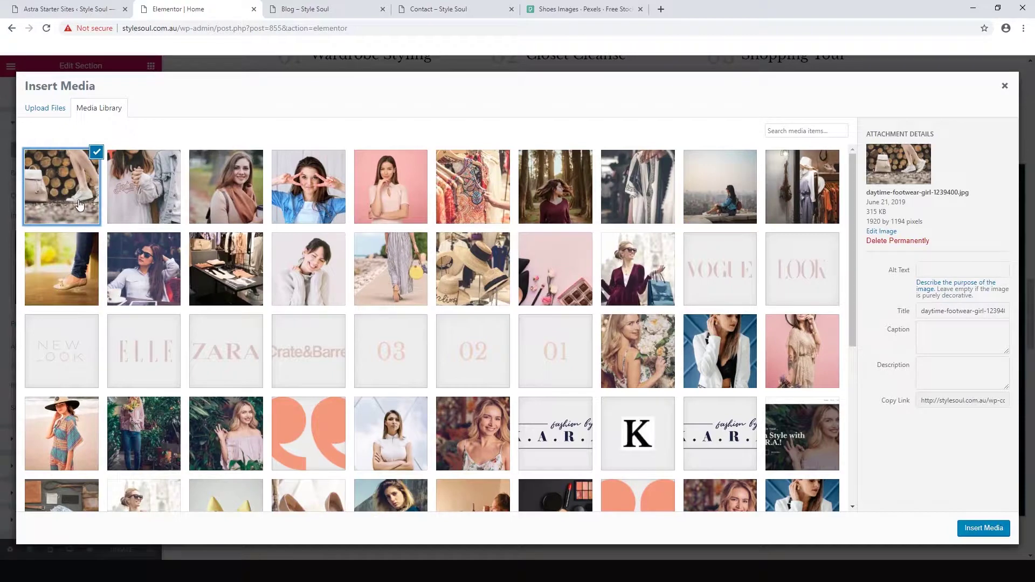
{"action": "left_click", "coordinate": [980, 528]}
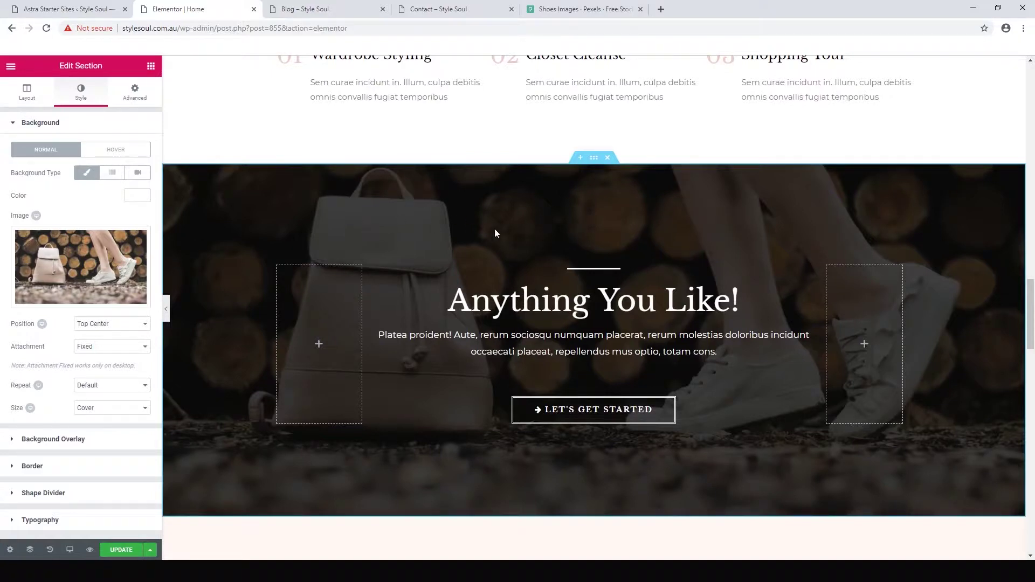
Step: Set the "Anything You Like!" section's background overlay to 0.6 opacity and the preset blue colour
{"action": "left_click", "coordinate": [67, 441]}
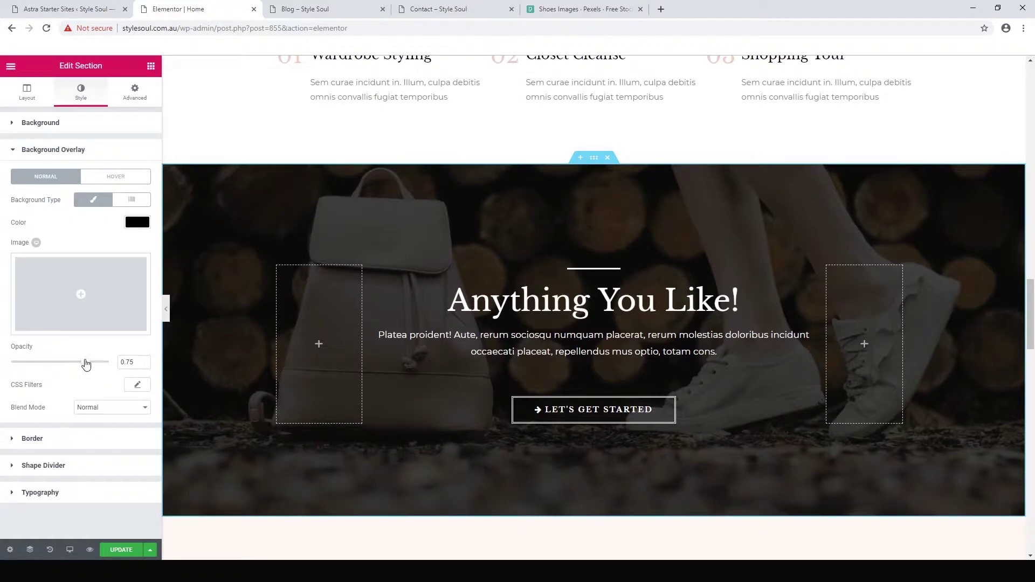
{"action": "mouse_move", "coordinate": [86, 368]}
{"action": "left_mouse_down"}
{"action": "mouse_move", "coordinate": [31, 365]}
{"action": "mouse_move", "coordinate": [104, 371]}
{"action": "mouse_move", "coordinate": [92, 370]}
{"action": "left_mouse_up"}
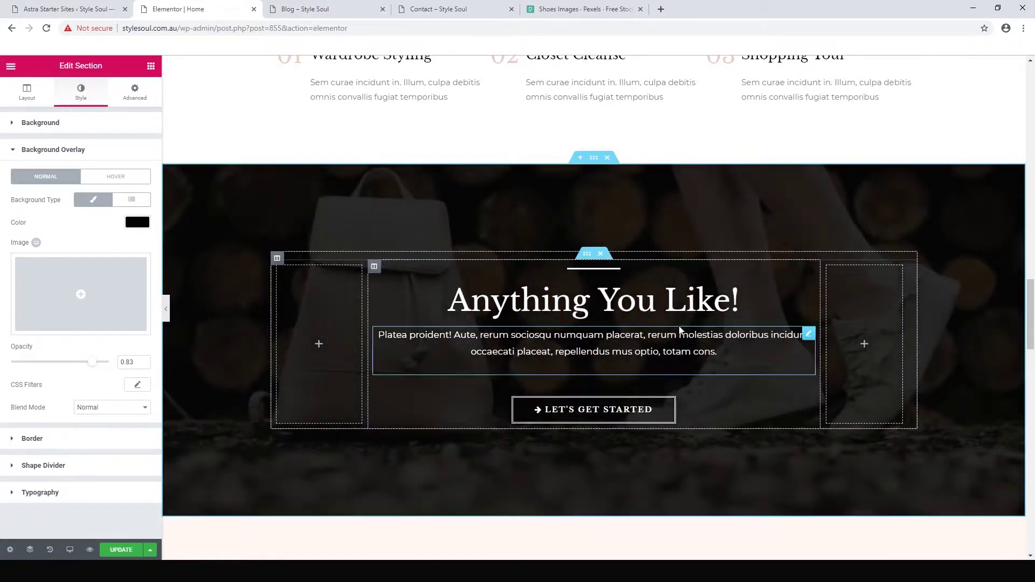
{"action": "left_click_drag", "start_coordinate": [91, 362], "coordinate": [69, 369]}
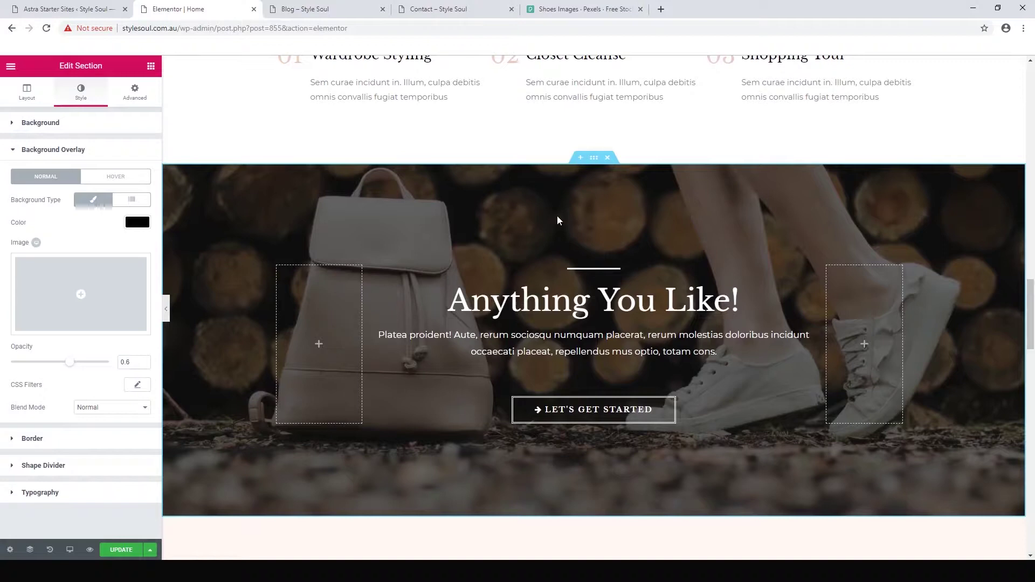
{"action": "left_click", "coordinate": [141, 224]}
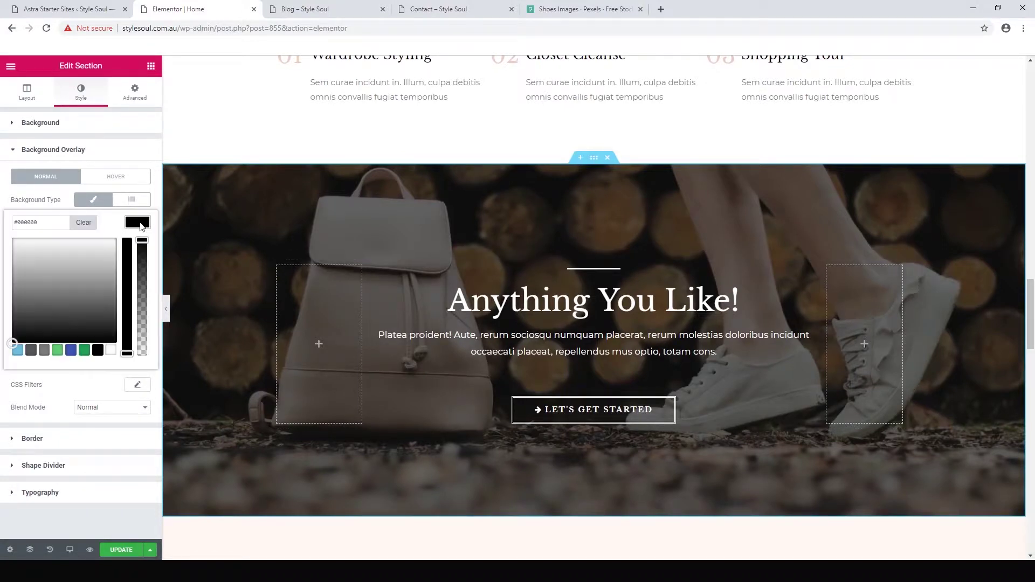
{"action": "left_click", "coordinate": [70, 350]}
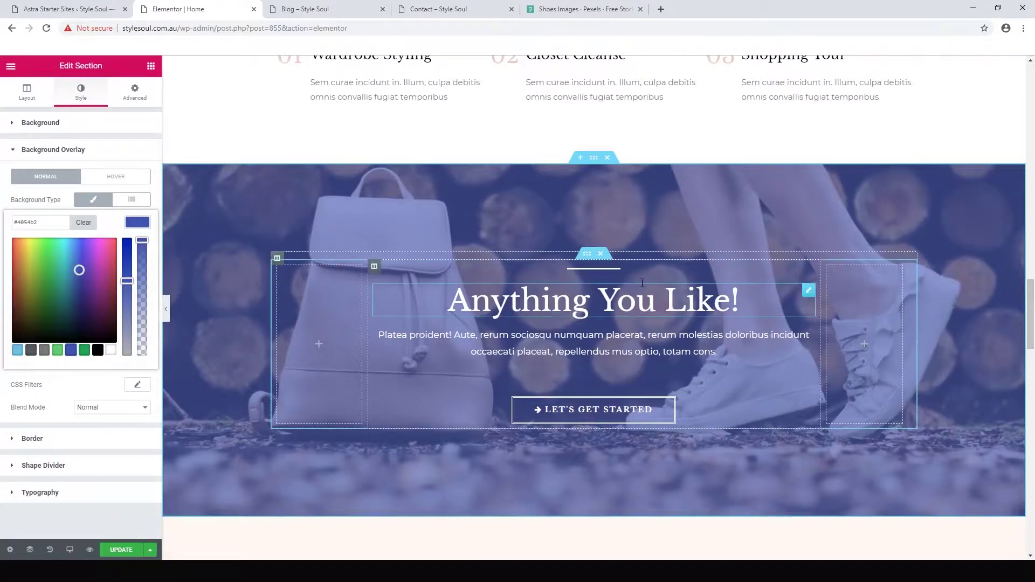
Step: Change the "Anything You Like!" section's background overlay colour to black and update the home page
{"action": "left_click", "coordinate": [96, 353]}
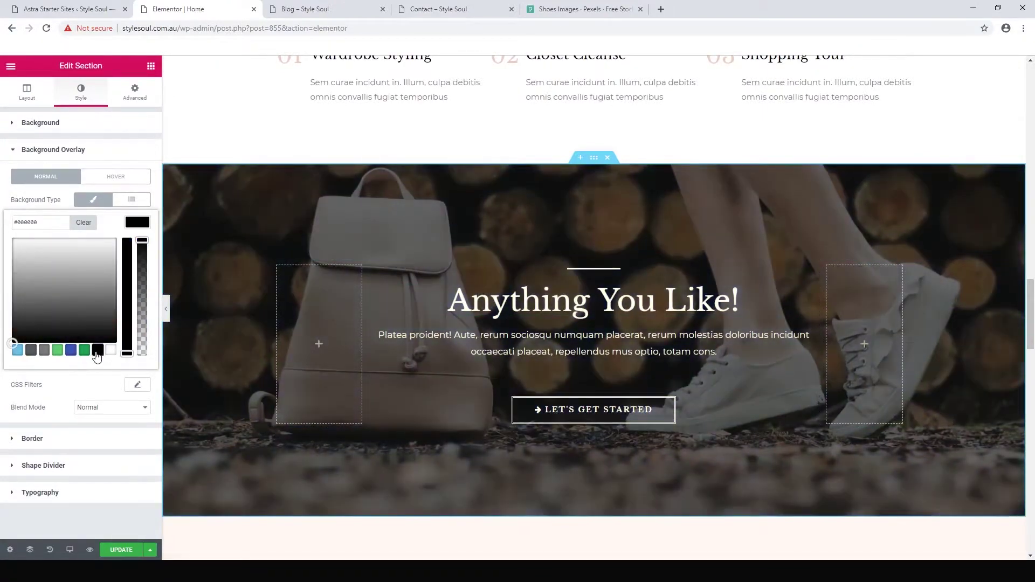
{"action": "left_click", "coordinate": [99, 388]}
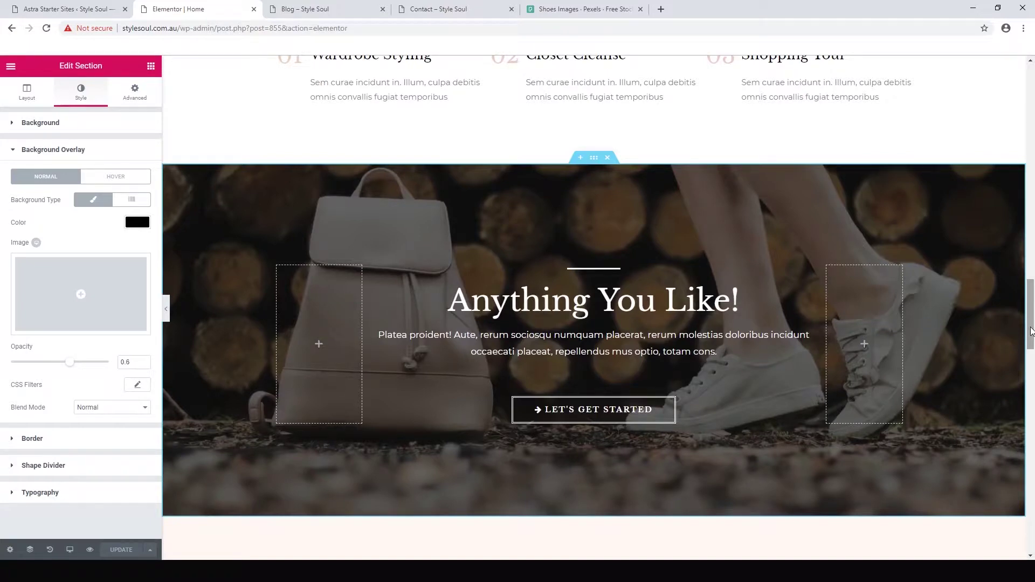
Step: Add a new section with two equal 50/50 columns directly above the "Anything You Like!" section
{"action": "mouse_move", "coordinate": [1030, 331]}
{"action": "left_mouse_down"}
{"action": "mouse_move", "coordinate": [1031, 347]}
{"action": "mouse_move", "coordinate": [1030, 327]}
{"action": "left_mouse_up"}
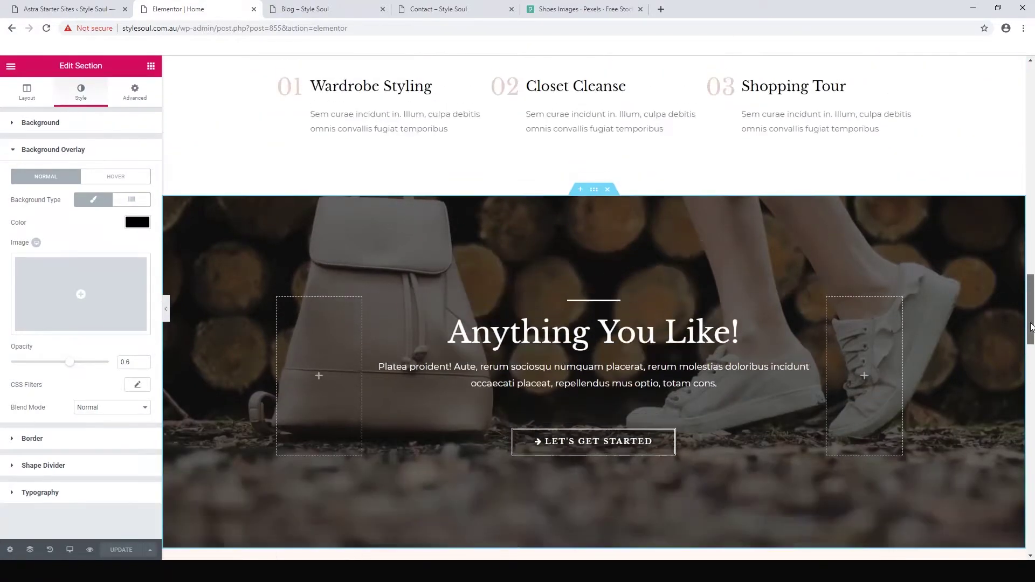
{"action": "left_click", "coordinate": [580, 191]}
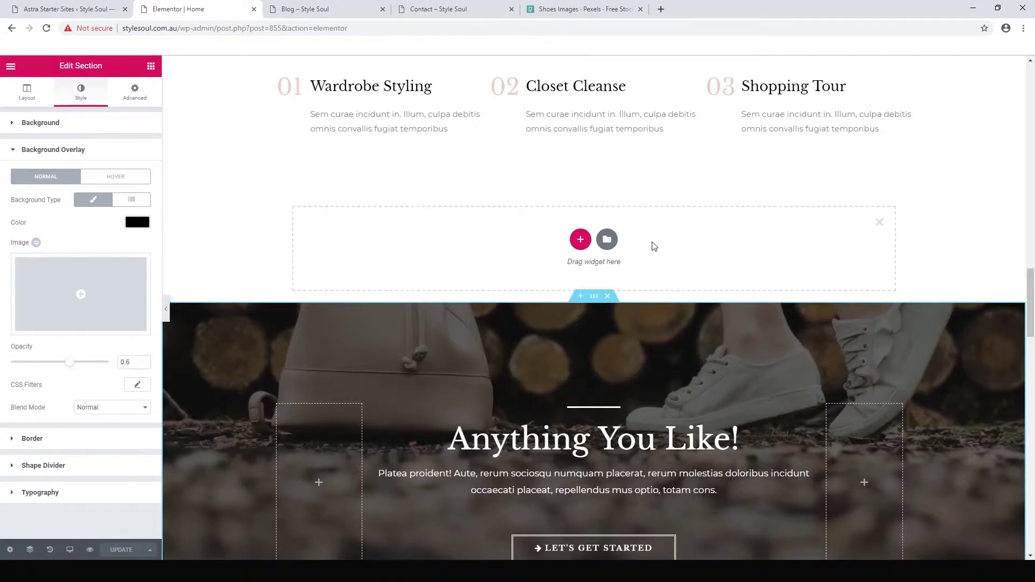
{"action": "left_click", "coordinate": [151, 67]}
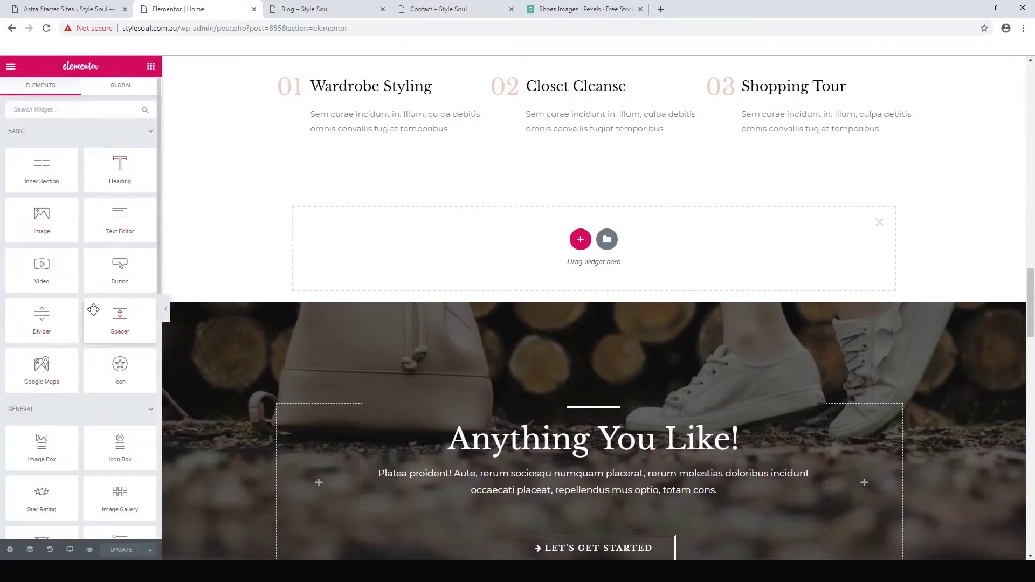
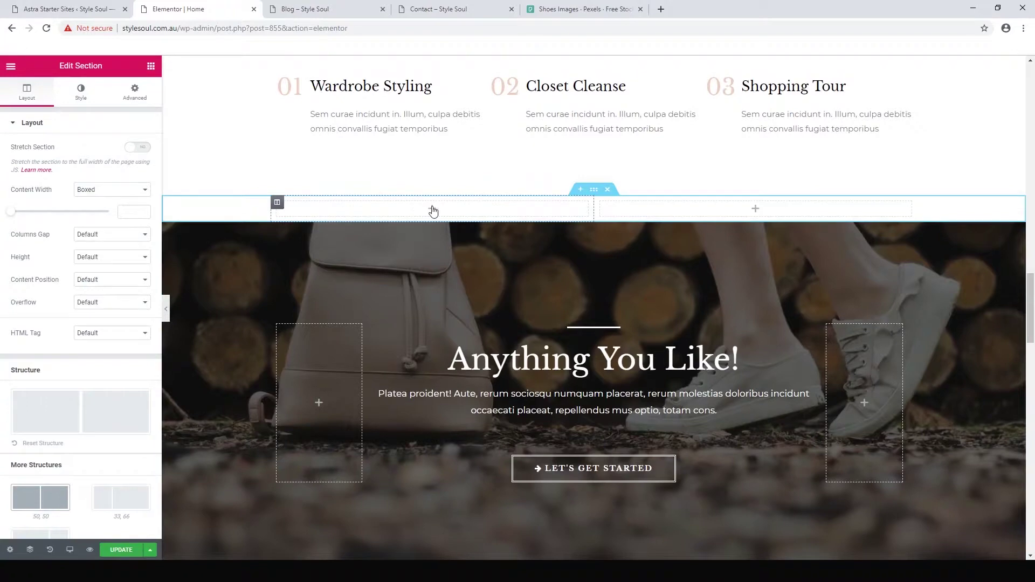
Step: Add an Image widget to the new section's first column, using the photo of the woman in a denim shirt making peace signs
{"action": "left_click", "coordinate": [151, 67]}
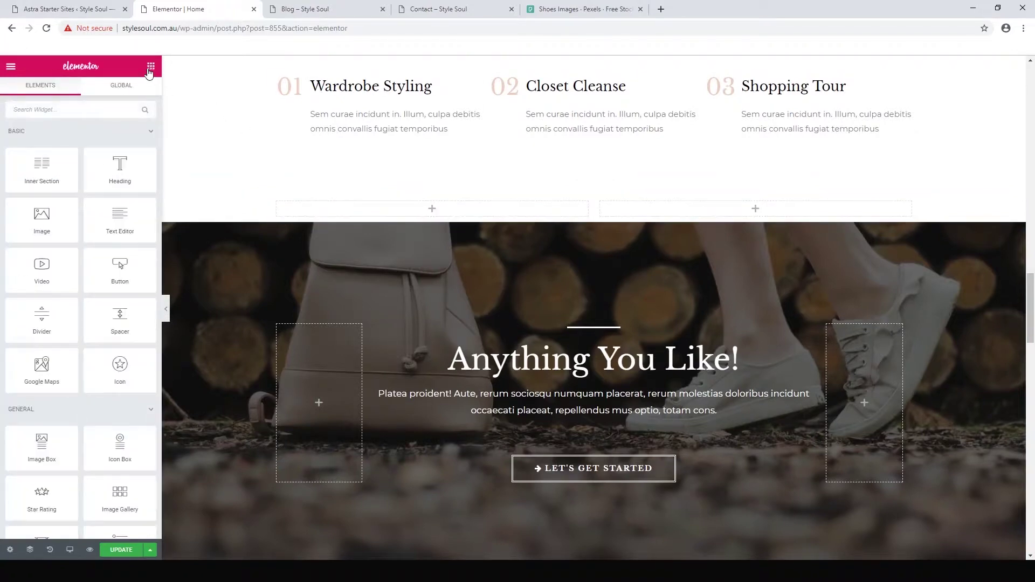
{"action": "left_click_drag", "start_coordinate": [41, 220], "coordinate": [419, 208]}
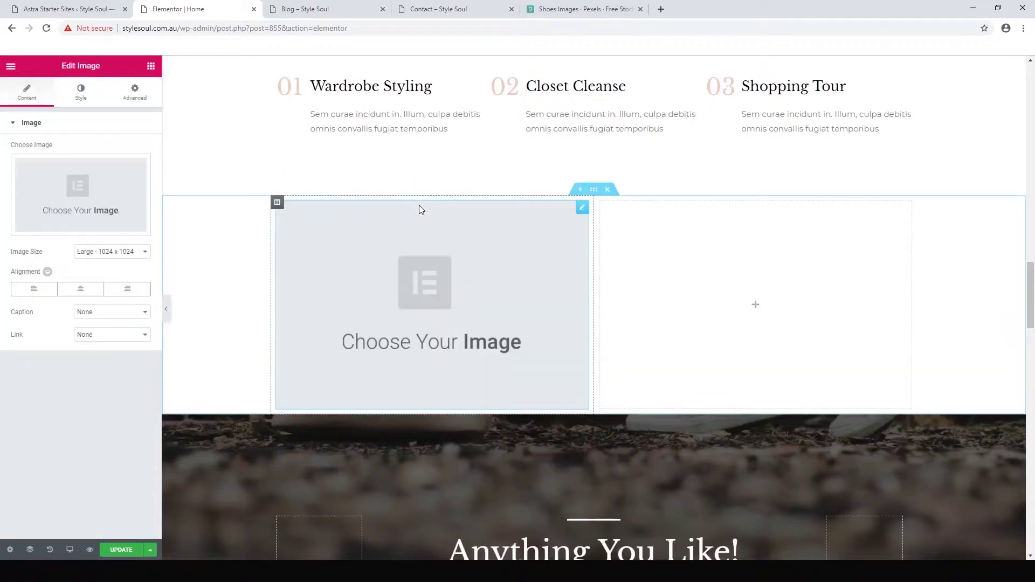
{"action": "left_click", "coordinate": [74, 206]}
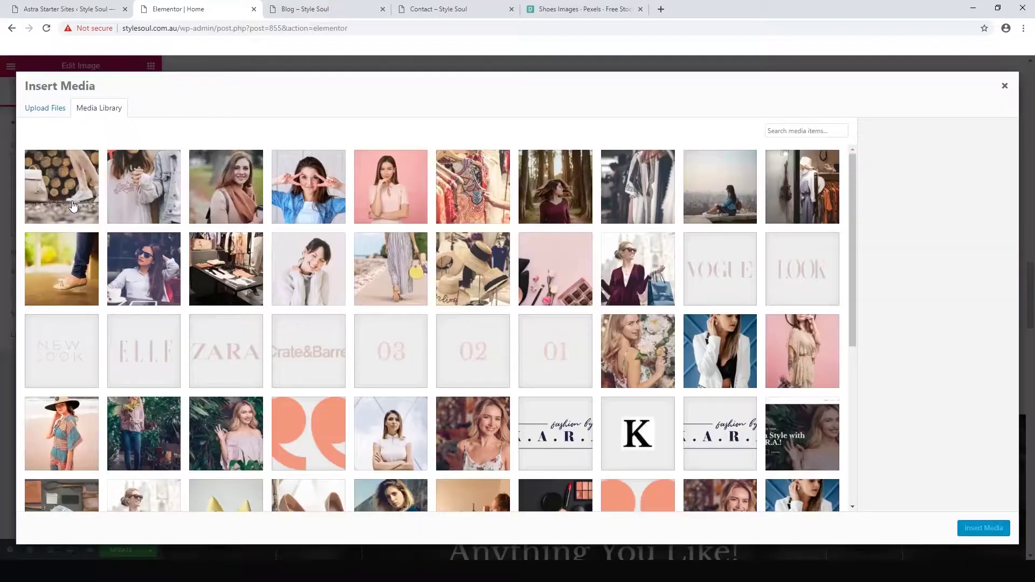
{"action": "left_click", "coordinate": [284, 190]}
{"action": "left_click", "coordinate": [982, 529]}
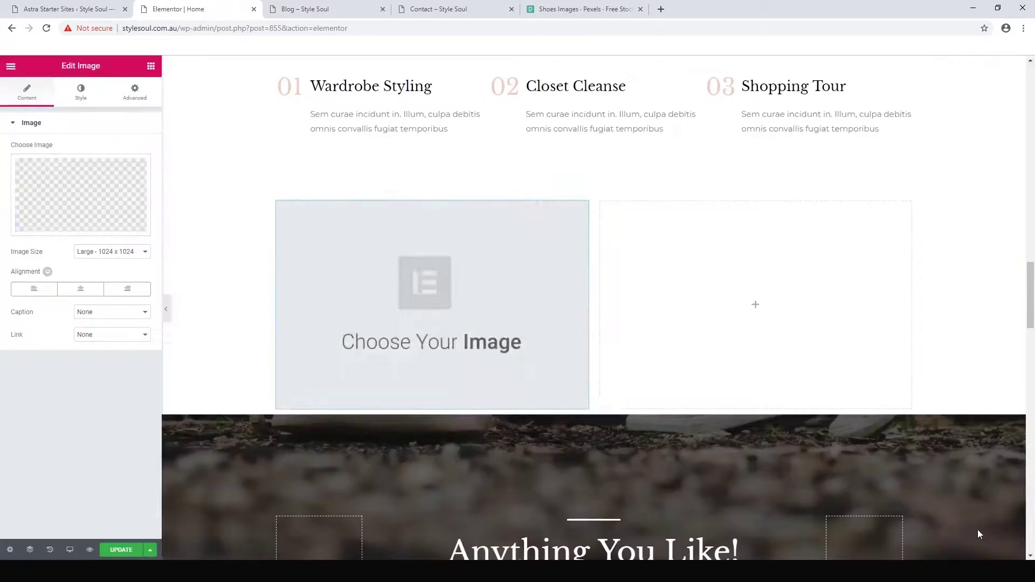
Step: Add a centred Heading widget to the second column and place a Text Editor widget beneath it
{"action": "left_click", "coordinate": [151, 66]}
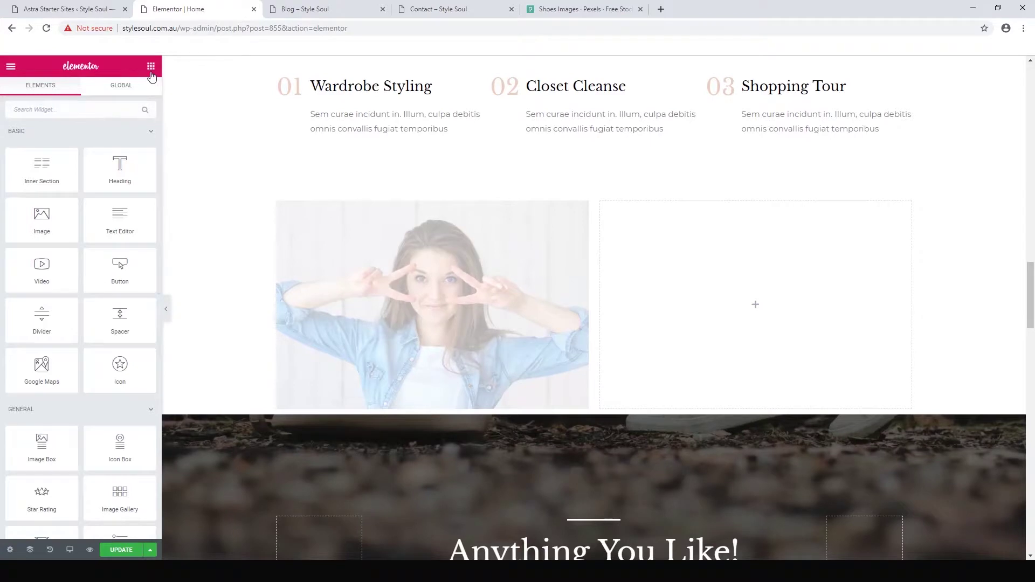
{"action": "left_click_drag", "start_coordinate": [125, 168], "coordinate": [753, 247]}
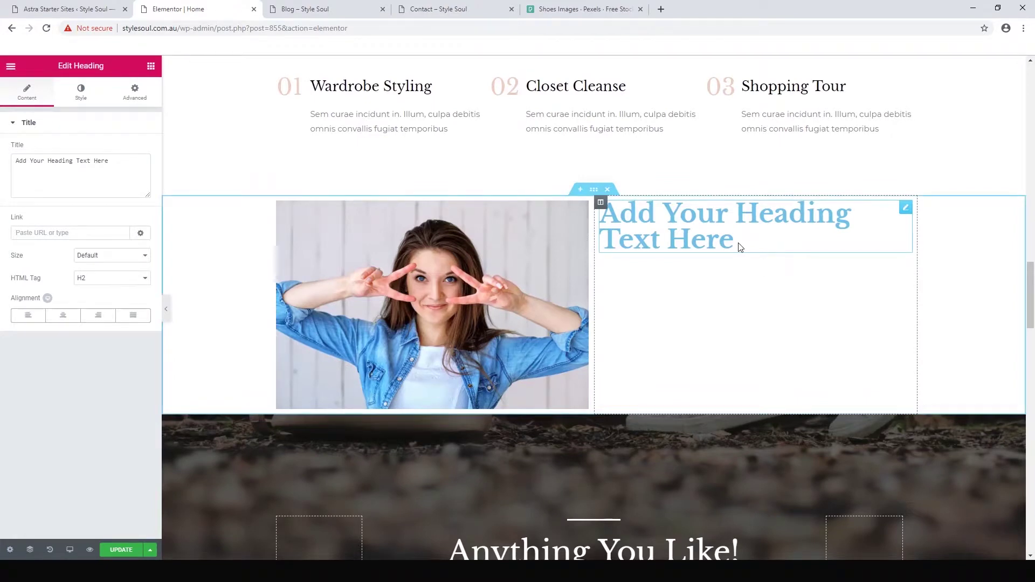
{"action": "left_click", "coordinate": [64, 318]}
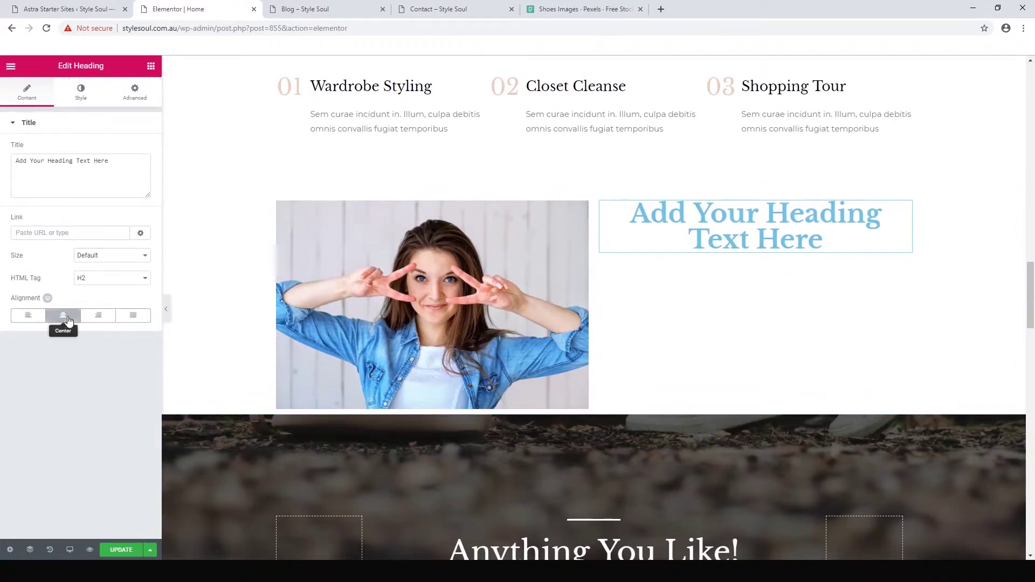
{"action": "left_click", "coordinate": [151, 67]}
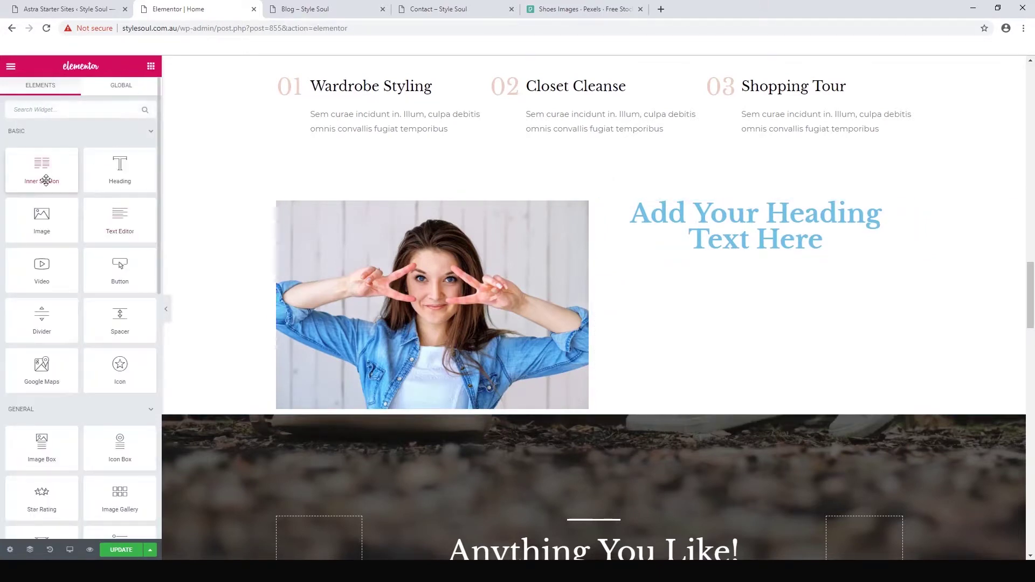
{"action": "left_click_drag", "start_coordinate": [120, 231], "coordinate": [757, 260]}
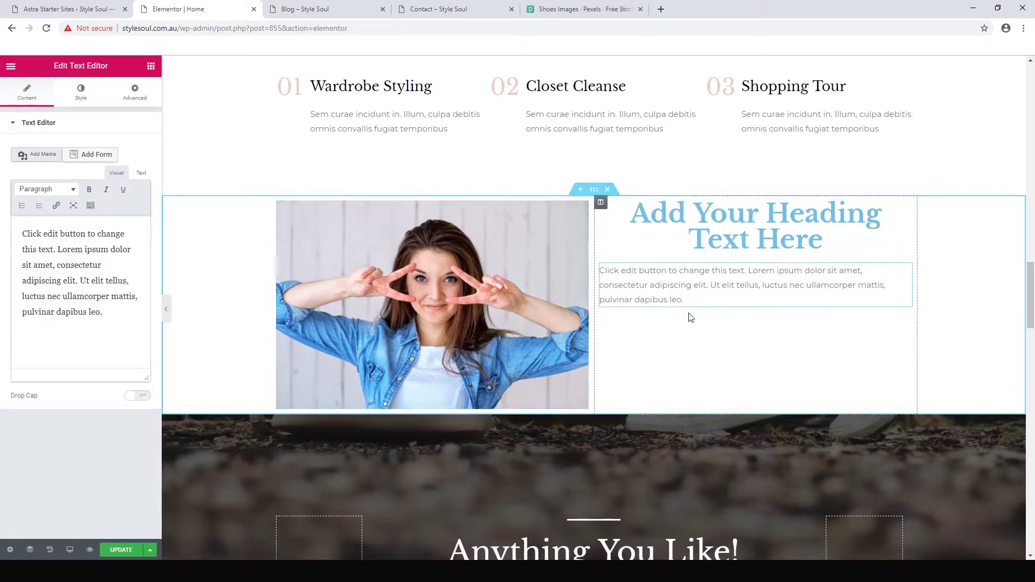
Step: Set the text column's vertical alignment to Middle and widen the image column, leaving the text column about 42.3% wide
{"action": "left_click", "coordinate": [601, 203]}
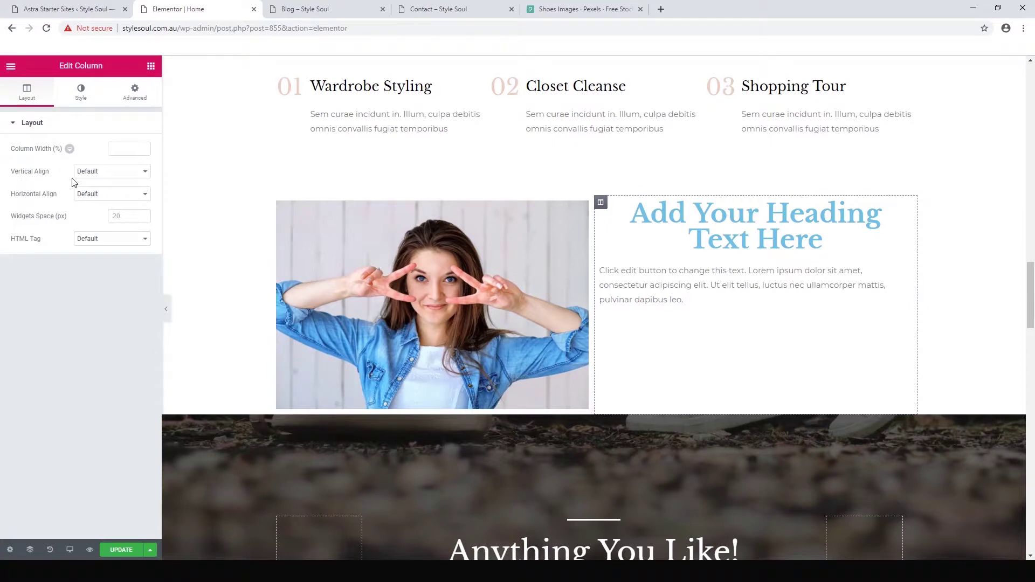
{"action": "left_click", "coordinate": [100, 172]}
{"action": "left_click", "coordinate": [89, 201]}
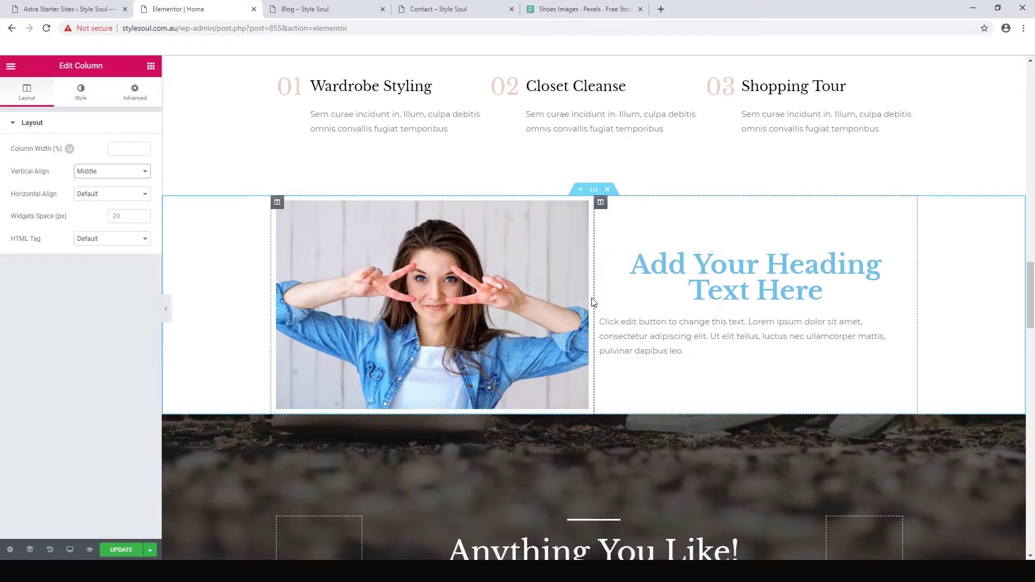
{"action": "left_click_drag", "start_coordinate": [595, 297], "coordinate": [645, 290]}
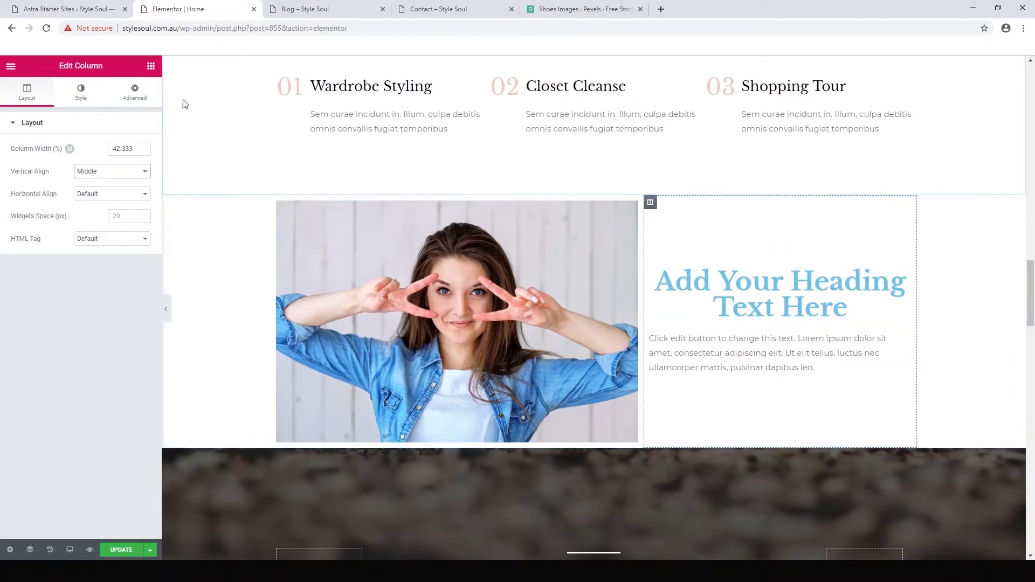
Step: Try adding a Spacer widget below the image in the first column, and undo it
{"action": "left_click", "coordinate": [151, 66]}
{"action": "left_click_drag", "start_coordinate": [120, 319], "coordinate": [536, 445]}
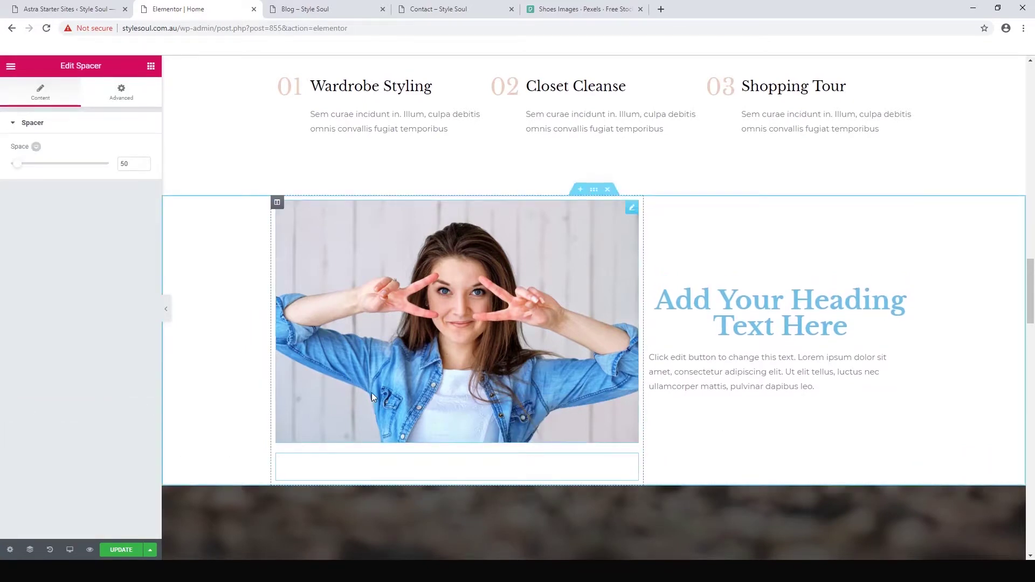
{"action": "key", "text": "ctrl+z"}
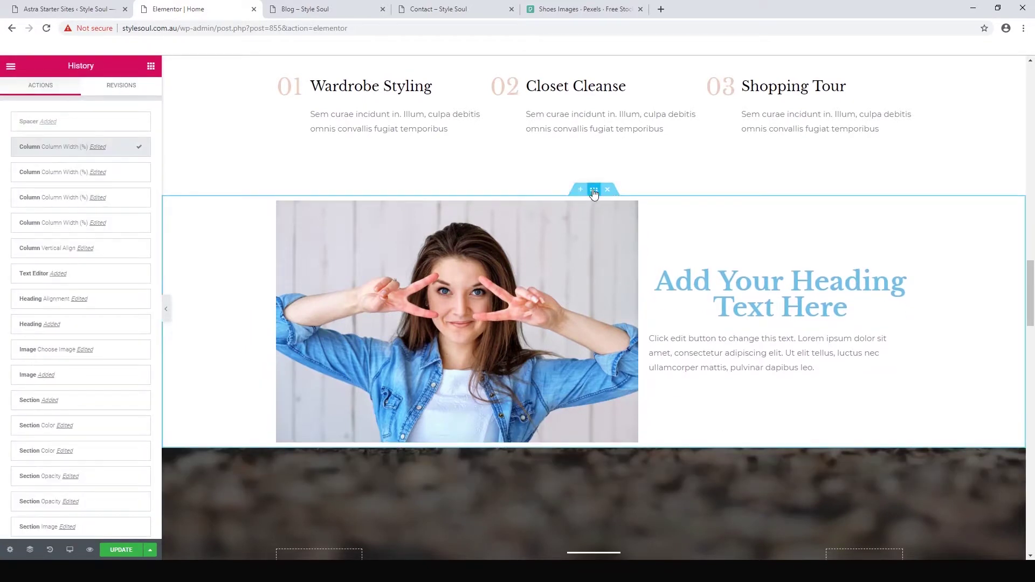
Step: Set the new section's margins, unlinked, to 0 px top and 50 px bottom, and update the page
{"action": "left_click", "coordinate": [593, 191]}
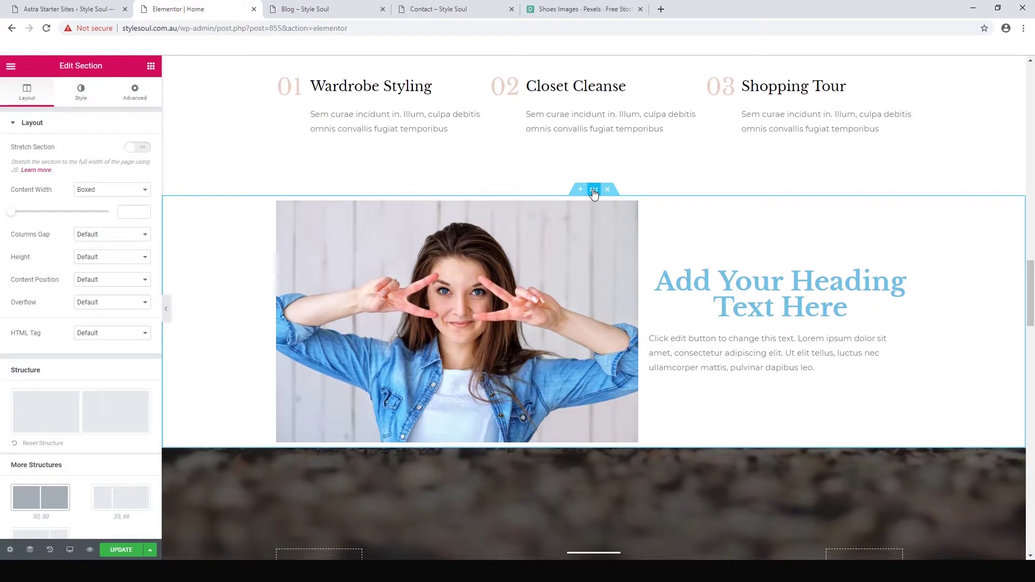
{"action": "left_click", "coordinate": [137, 100]}
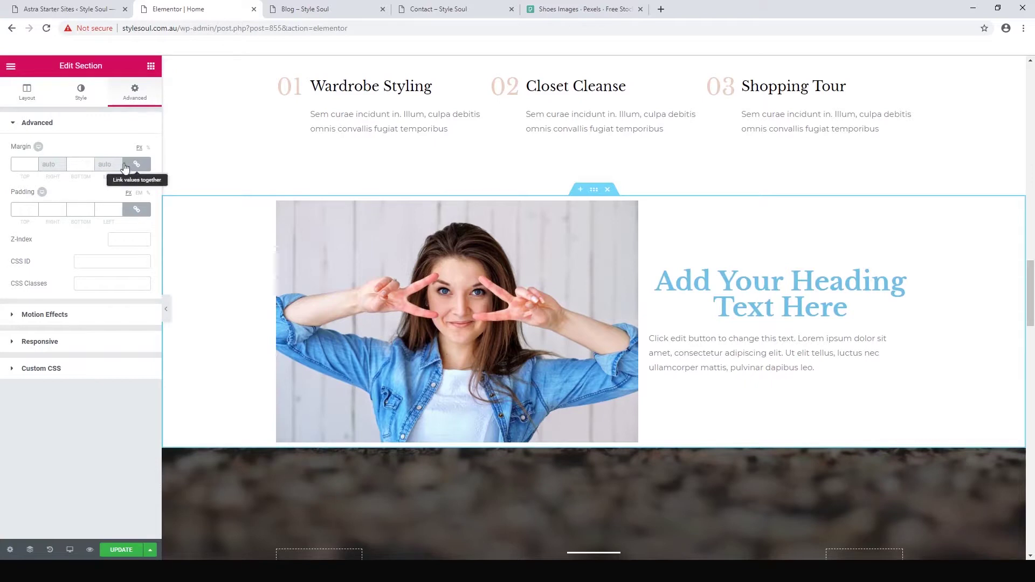
{"action": "left_click", "coordinate": [90, 166]}
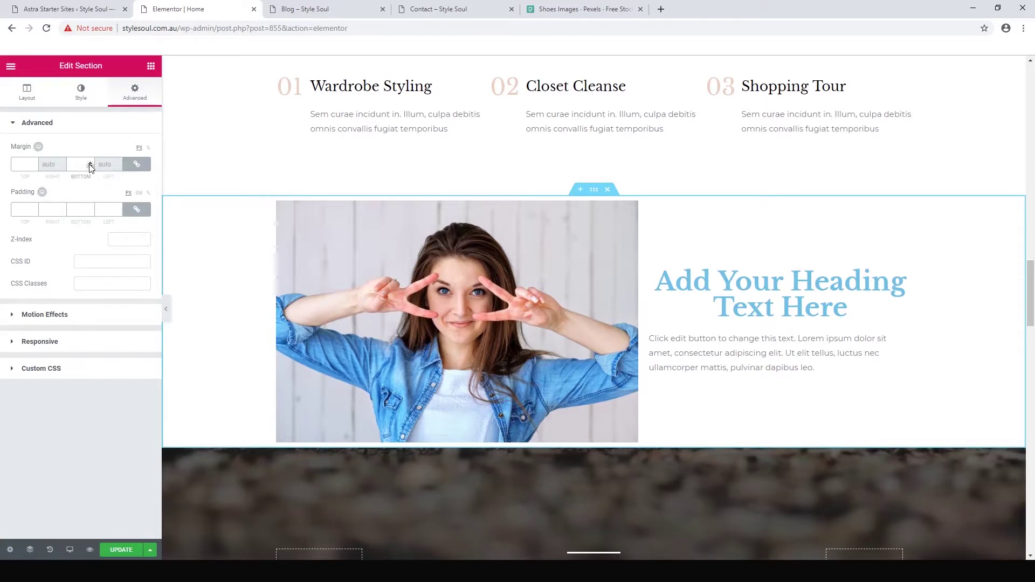
{"action": "type", "text": "50"}
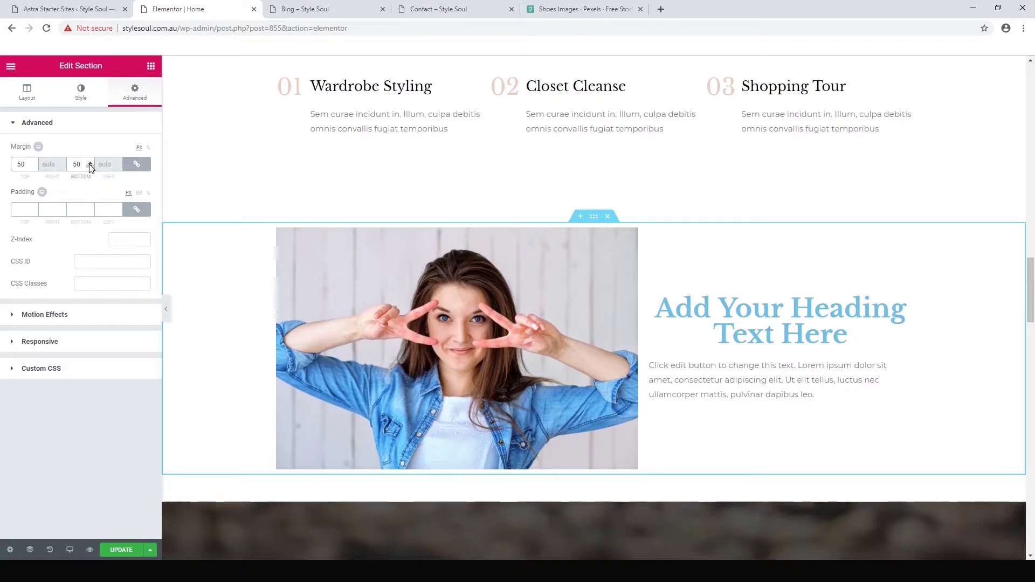
{"action": "left_click", "coordinate": [136, 167]}
{"action": "double_click", "coordinate": [21, 164]}
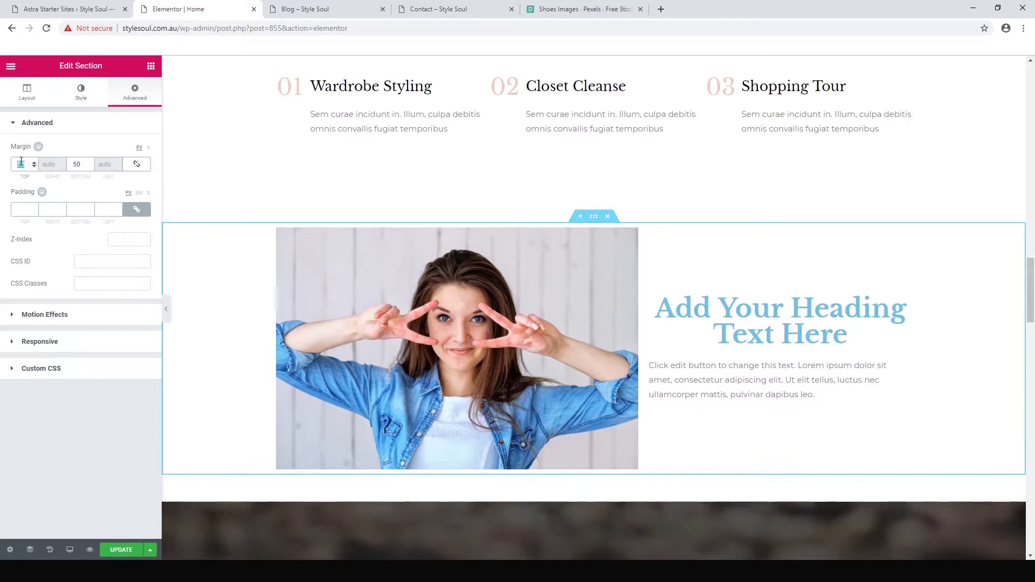
{"action": "type", "text": "0"}
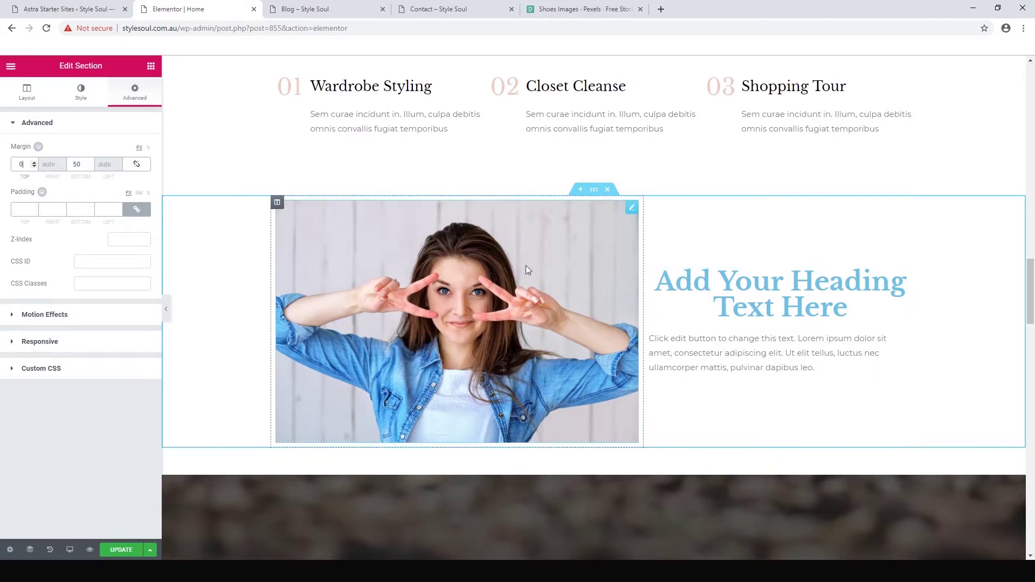
{"action": "left_click", "coordinate": [120, 552]}
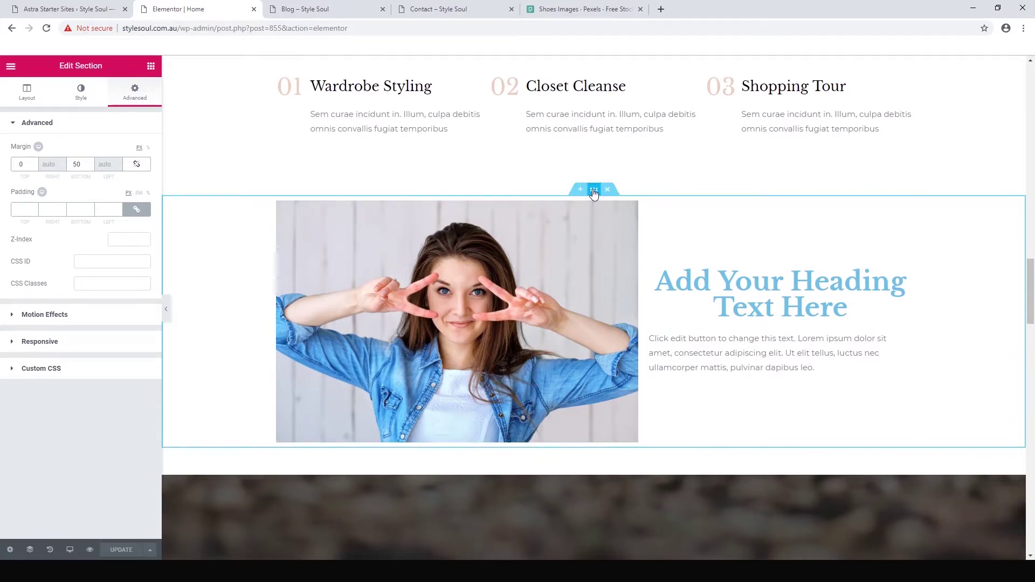
Step: Give the image-and-text section a classic background colour of purple rgb(89,0,117) with the opacity lowered to a pale tint
{"action": "left_click", "coordinate": [82, 93]}
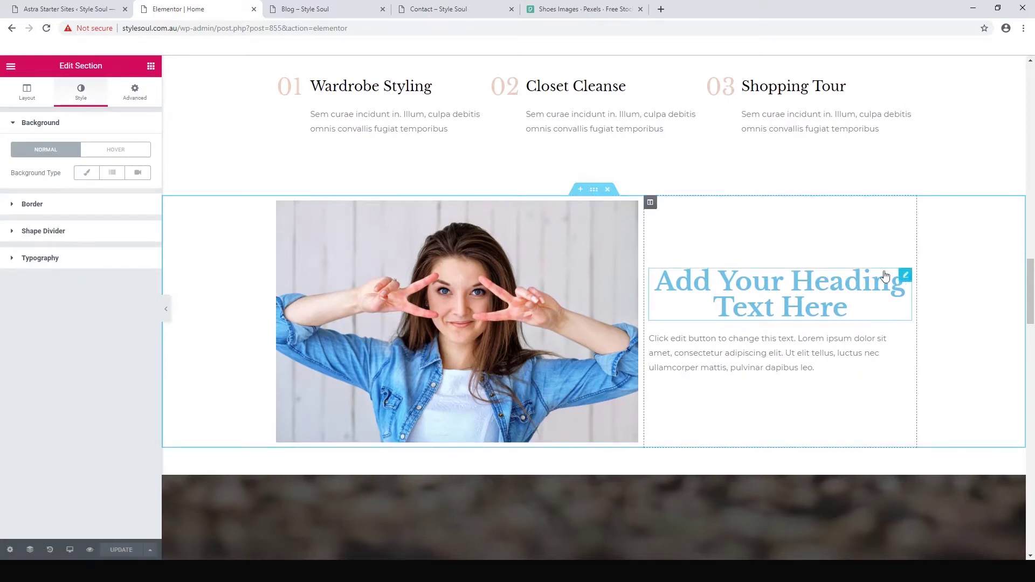
{"action": "left_click", "coordinate": [88, 174]}
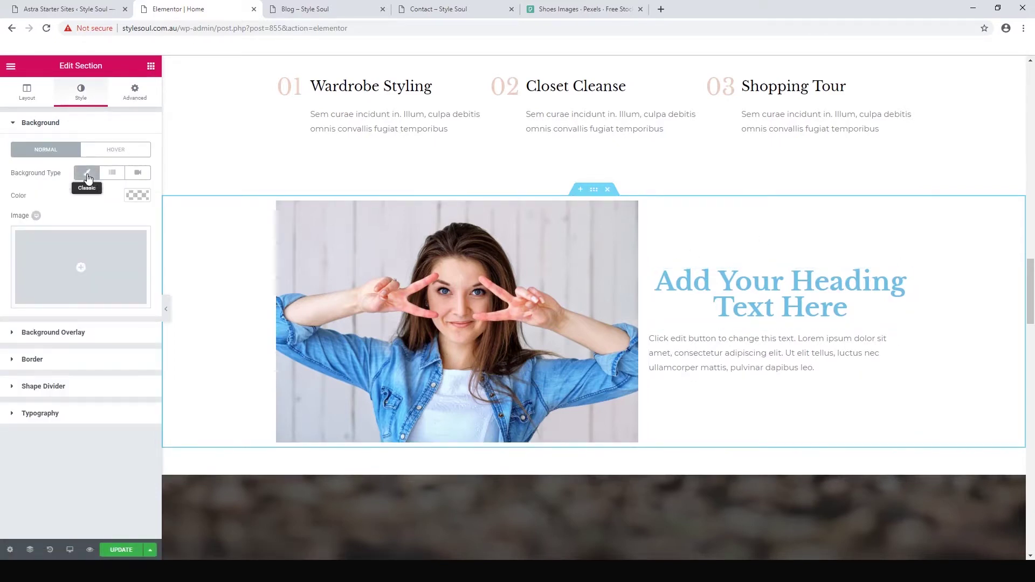
{"action": "left_click", "coordinate": [138, 195]}
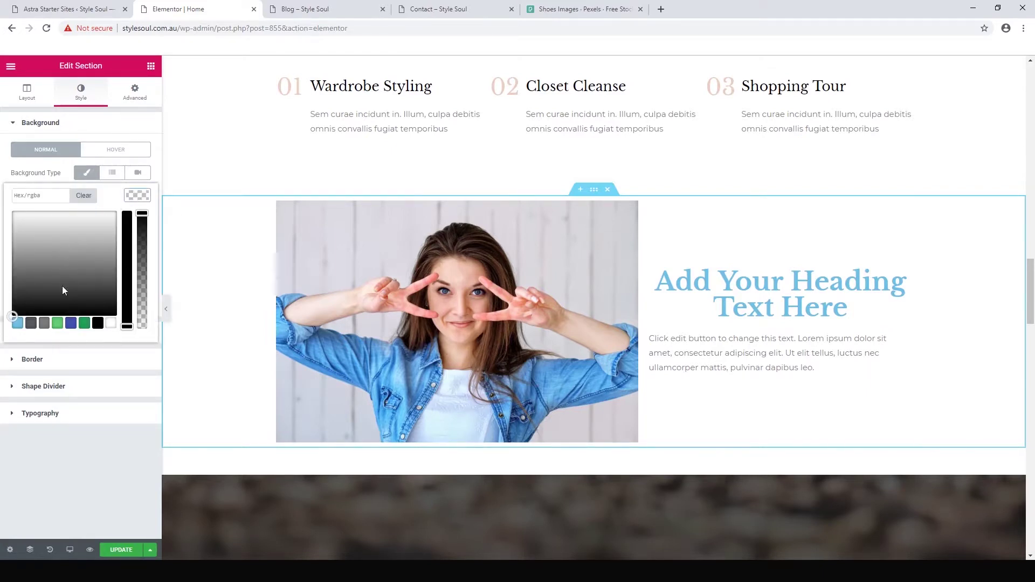
{"action": "left_click", "coordinate": [83, 273]}
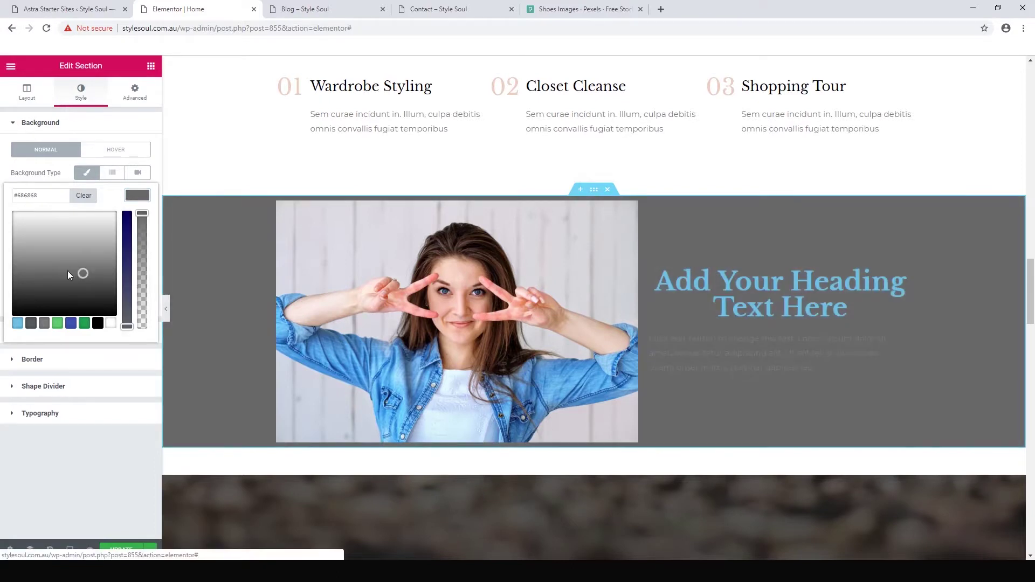
{"action": "left_click_drag", "start_coordinate": [126, 324], "coordinate": [131, 205]}
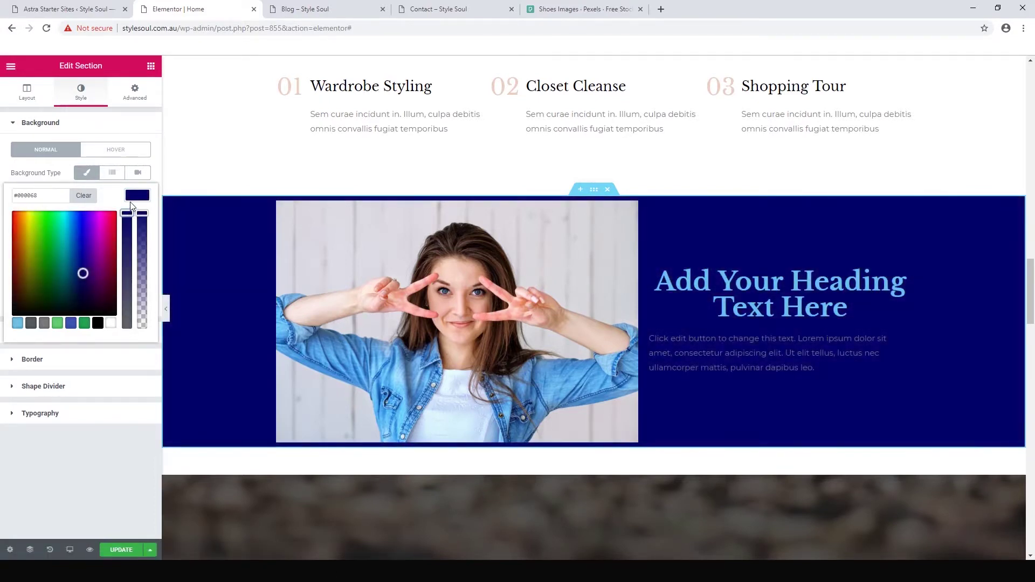
{"action": "mouse_move", "coordinate": [81, 274]}
{"action": "left_mouse_down"}
{"action": "mouse_move", "coordinate": [96, 262]}
{"action": "mouse_move", "coordinate": [98, 285]}
{"action": "mouse_move", "coordinate": [98, 237]}
{"action": "mouse_move", "coordinate": [94, 294]}
{"action": "mouse_move", "coordinate": [94, 270]}
{"action": "left_mouse_up"}
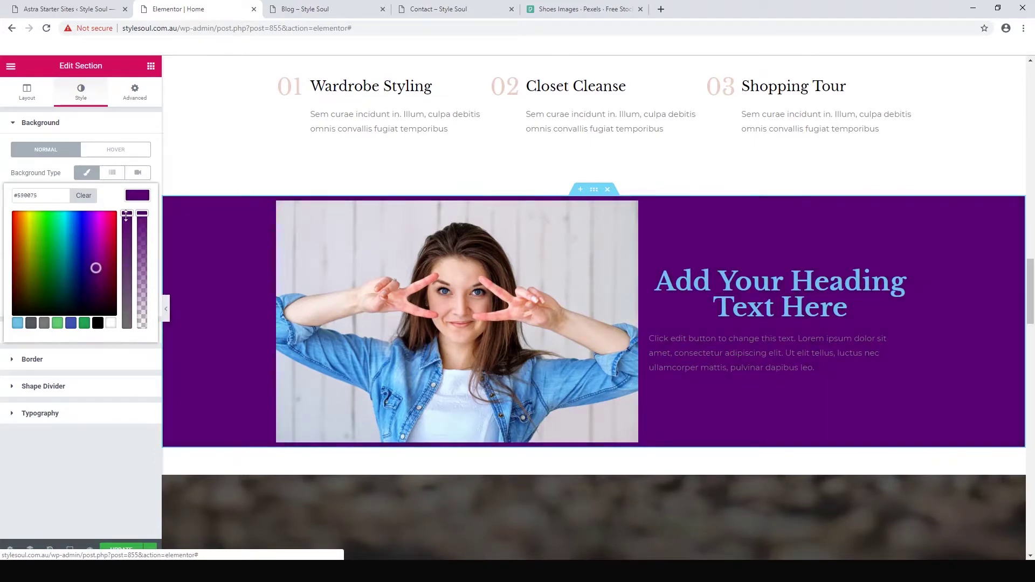
{"action": "left_click_drag", "start_coordinate": [142, 214], "coordinate": [138, 309]}
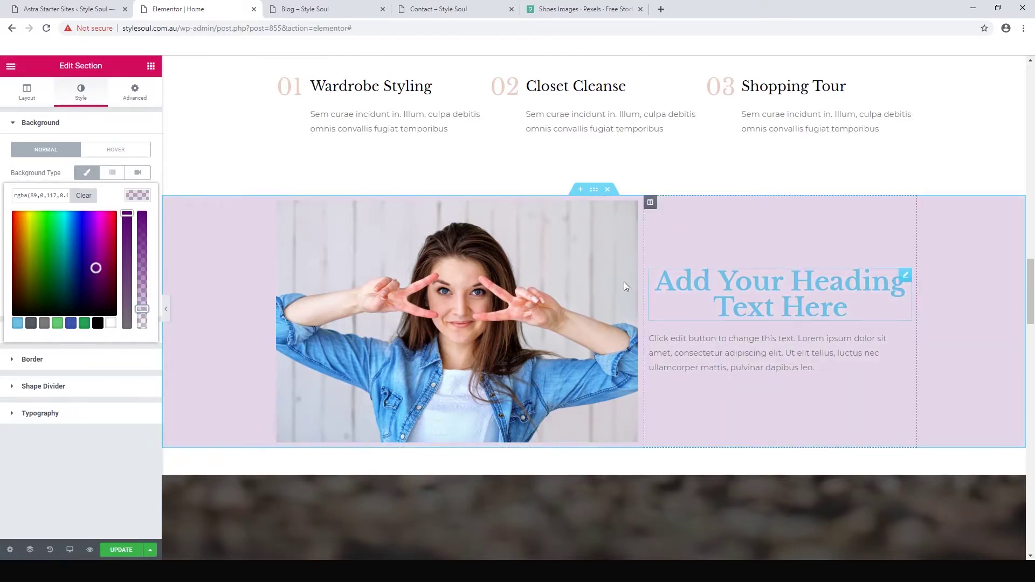
Step: Set the text colour of the heading beside the woman's photo to black (#000000)
{"action": "left_click", "coordinate": [845, 306]}
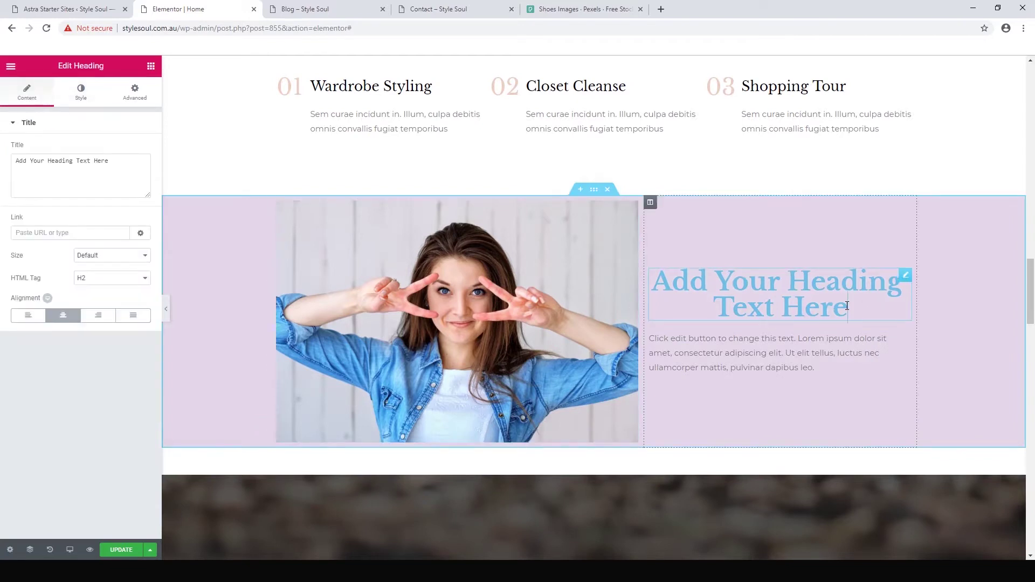
{"action": "left_click_drag", "start_coordinate": [851, 306], "coordinate": [639, 277]}
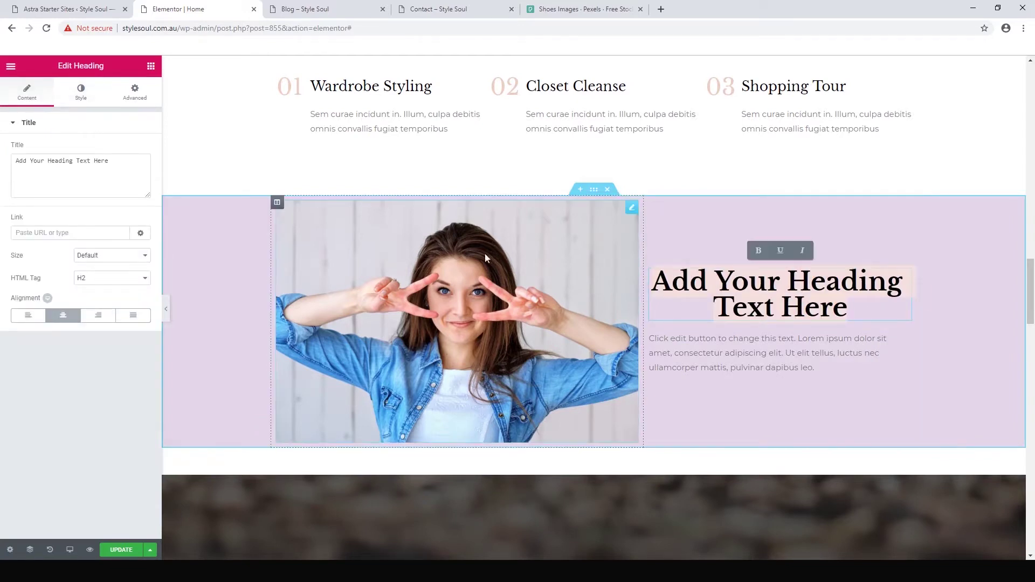
{"action": "left_click", "coordinate": [78, 101]}
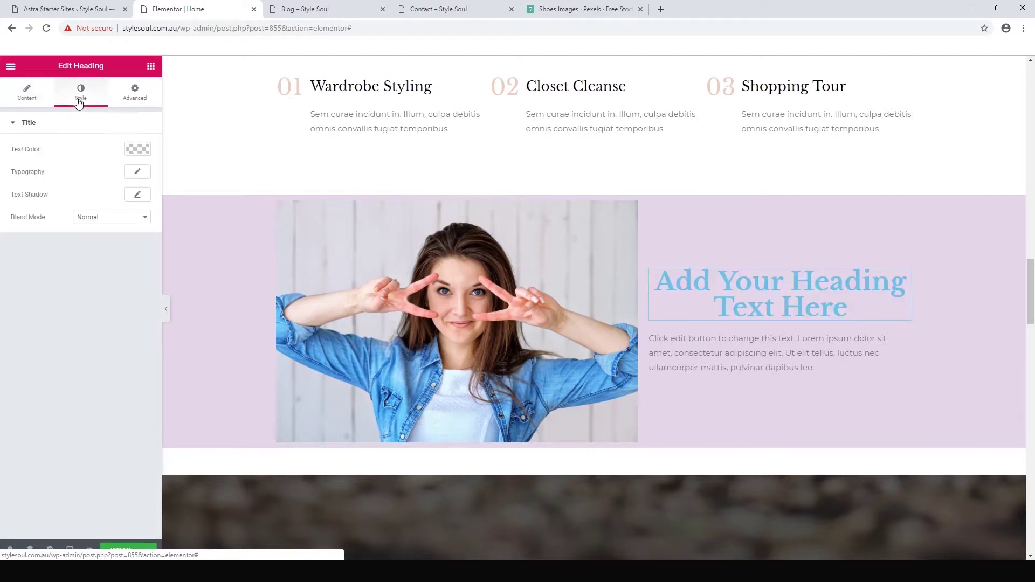
{"action": "left_click", "coordinate": [138, 151]}
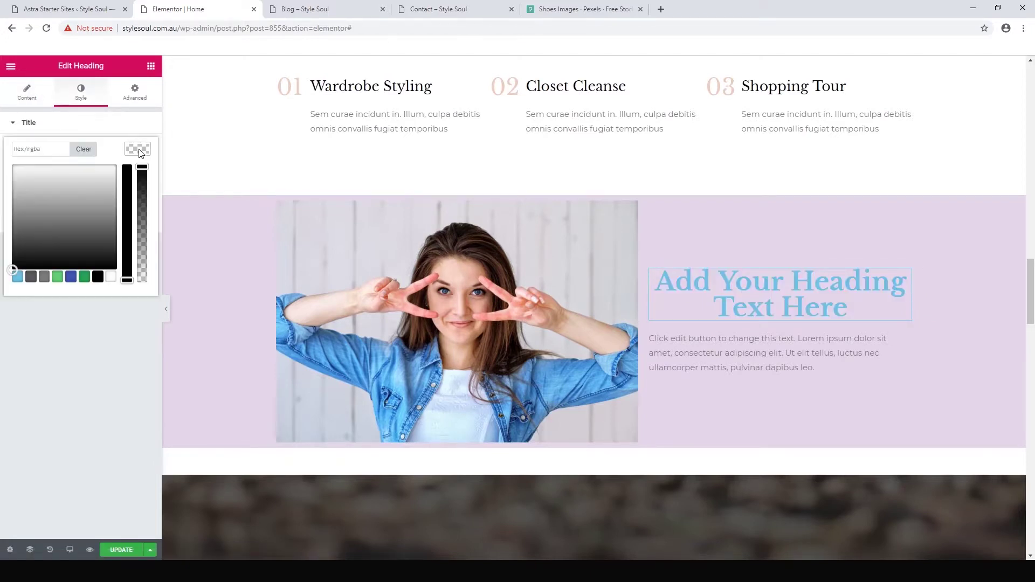
{"action": "left_click", "coordinate": [97, 277]}
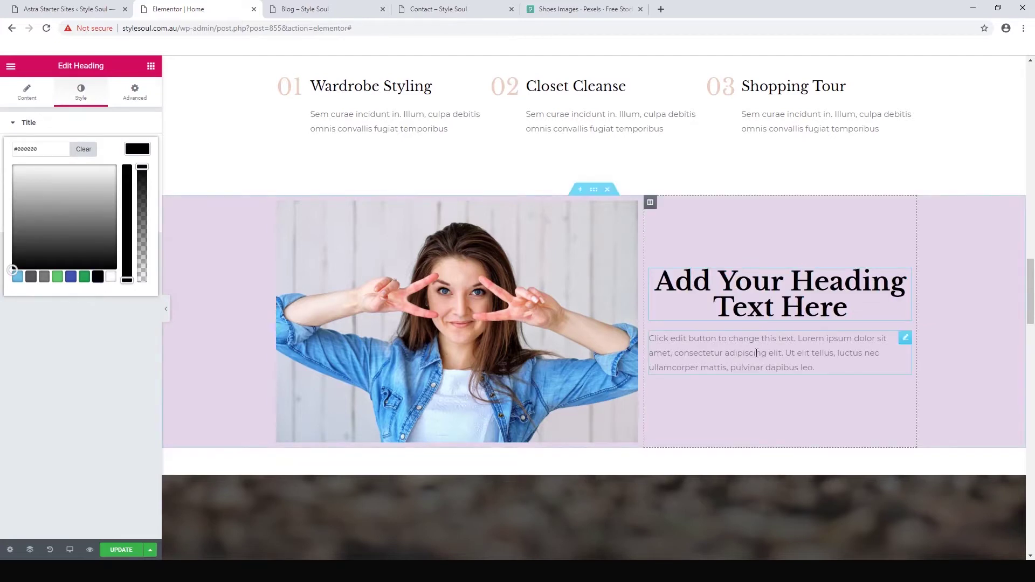
Step: Set the text colour of the paragraph below that heading to black and update the page
{"action": "left_click", "coordinate": [835, 373]}
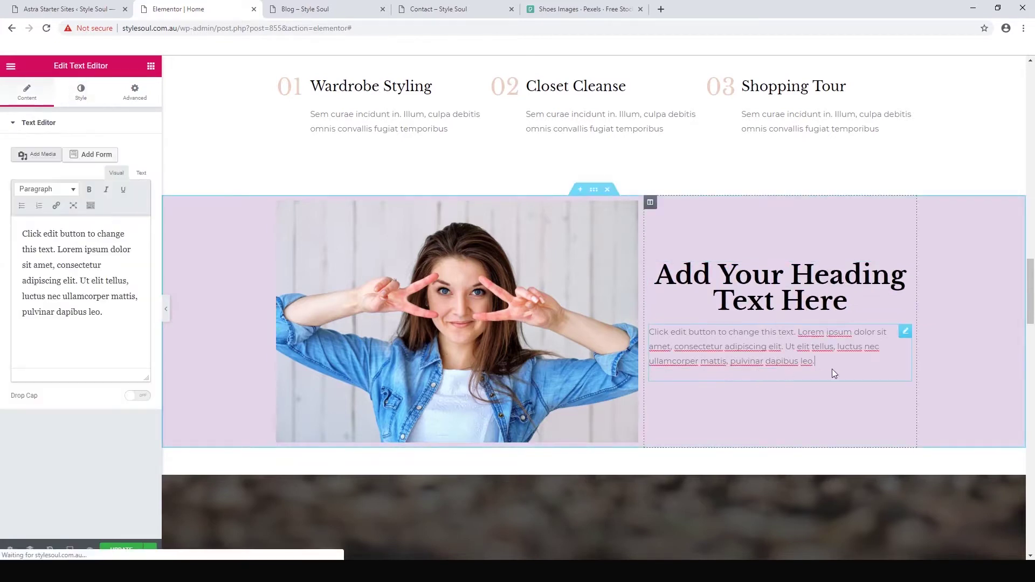
{"action": "left_click", "coordinate": [905, 331]}
{"action": "left_click", "coordinate": [80, 98]}
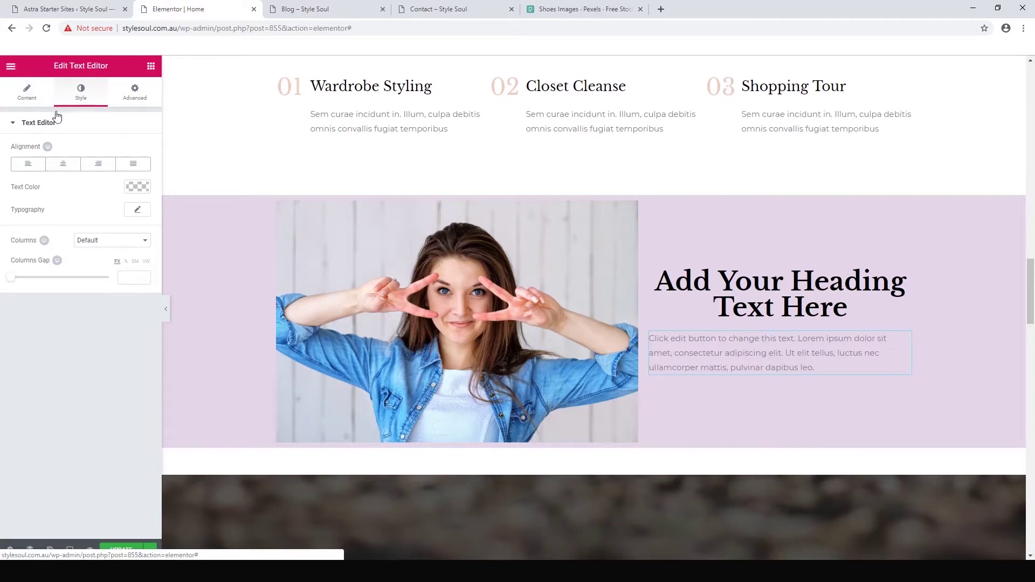
{"action": "left_click", "coordinate": [138, 189]}
{"action": "left_click", "coordinate": [98, 316]}
{"action": "left_click", "coordinate": [118, 550]}
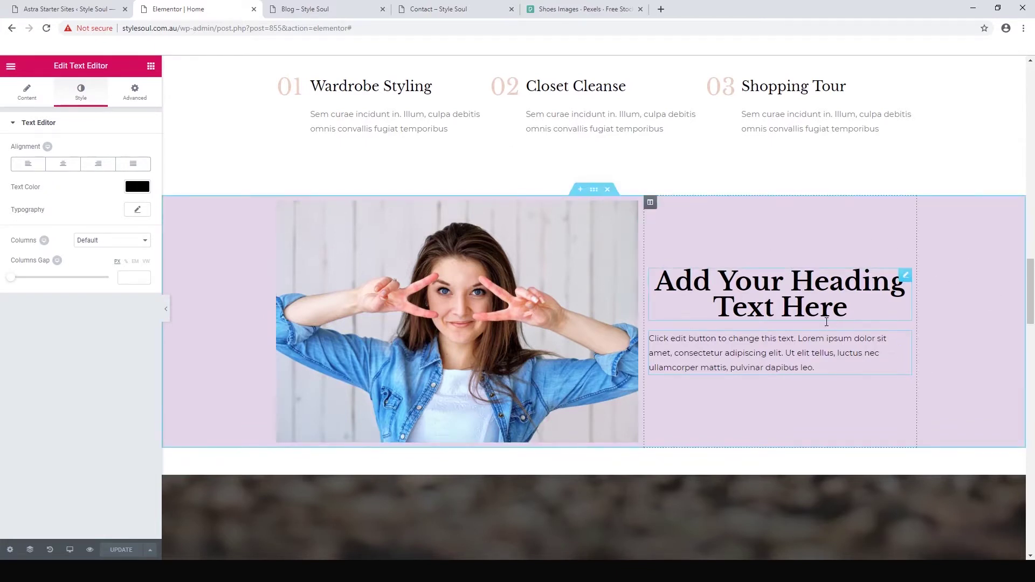
Step: Insert the two-image "Check Out Our Work" block from the library's Portfolio category as a new section above the purple image-and-text section
{"action": "left_click", "coordinate": [581, 190]}
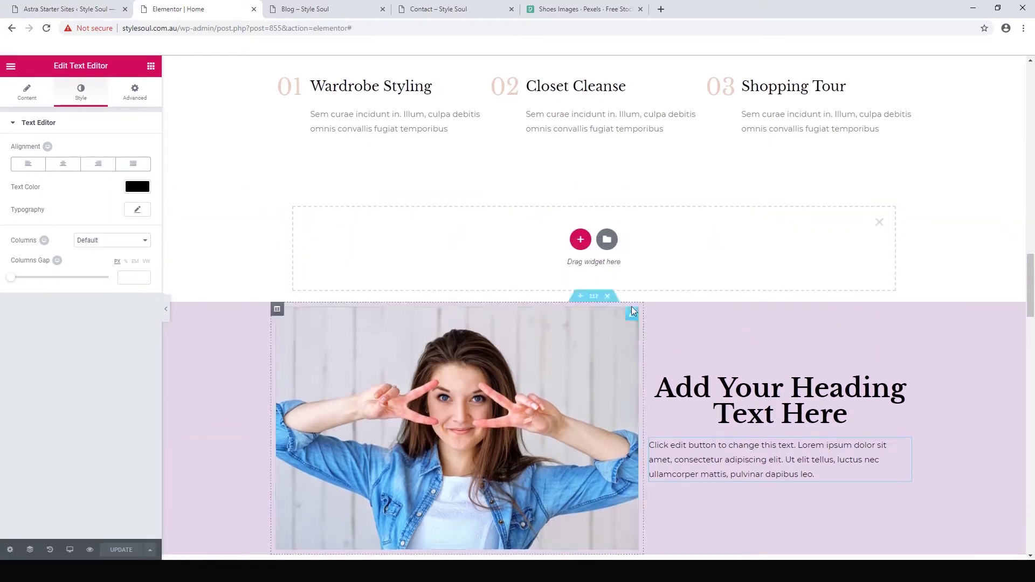
{"action": "left_click", "coordinate": [607, 240]}
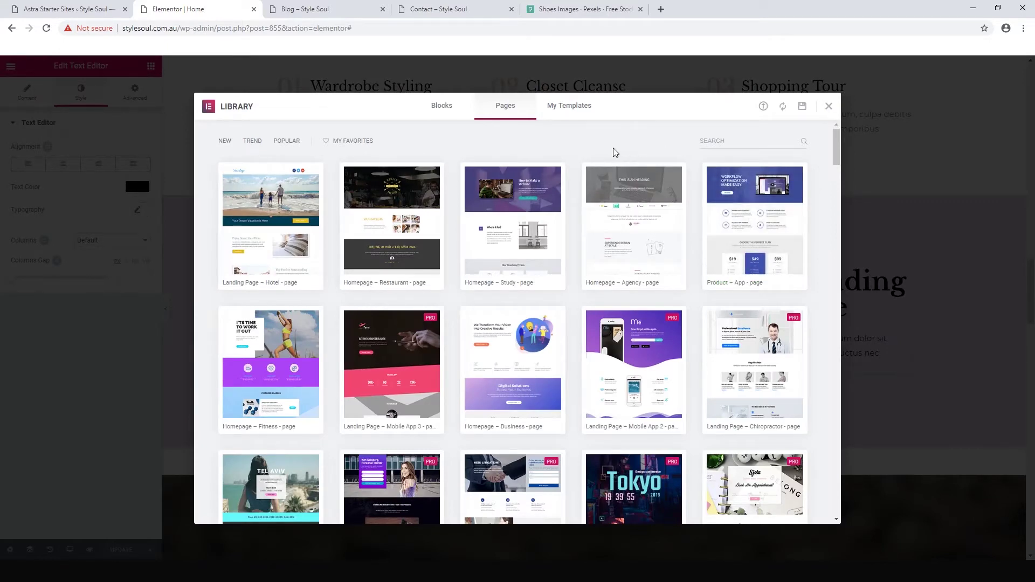
{"action": "left_click", "coordinate": [440, 106]}
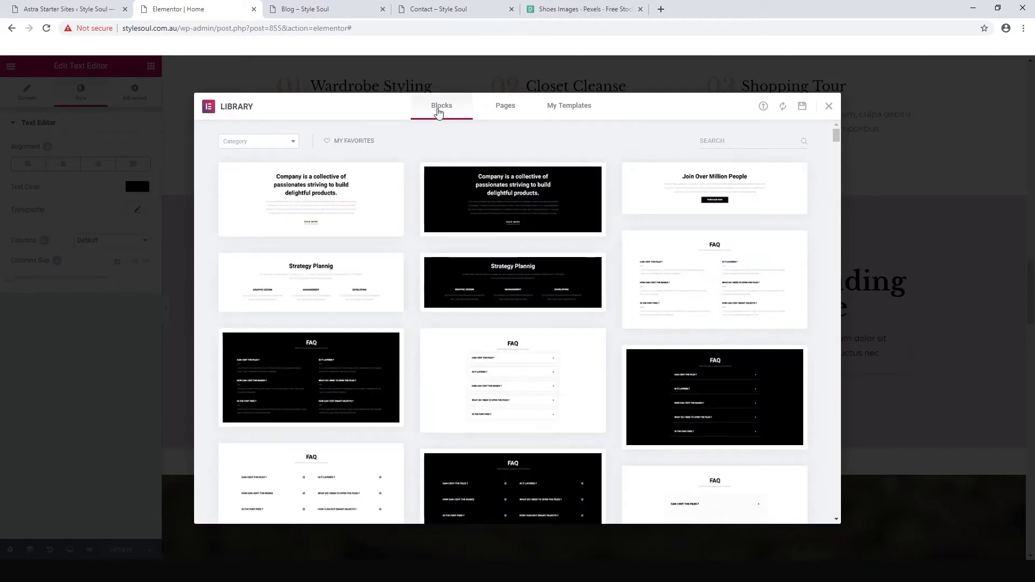
{"action": "left_click", "coordinate": [291, 144]}
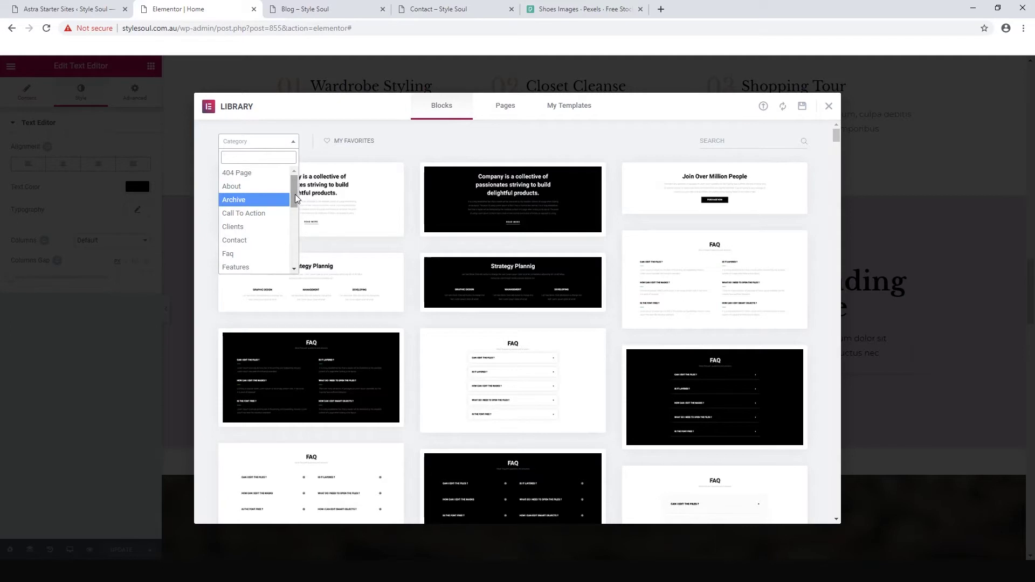
{"action": "left_click_drag", "start_coordinate": [295, 189], "coordinate": [295, 226]}
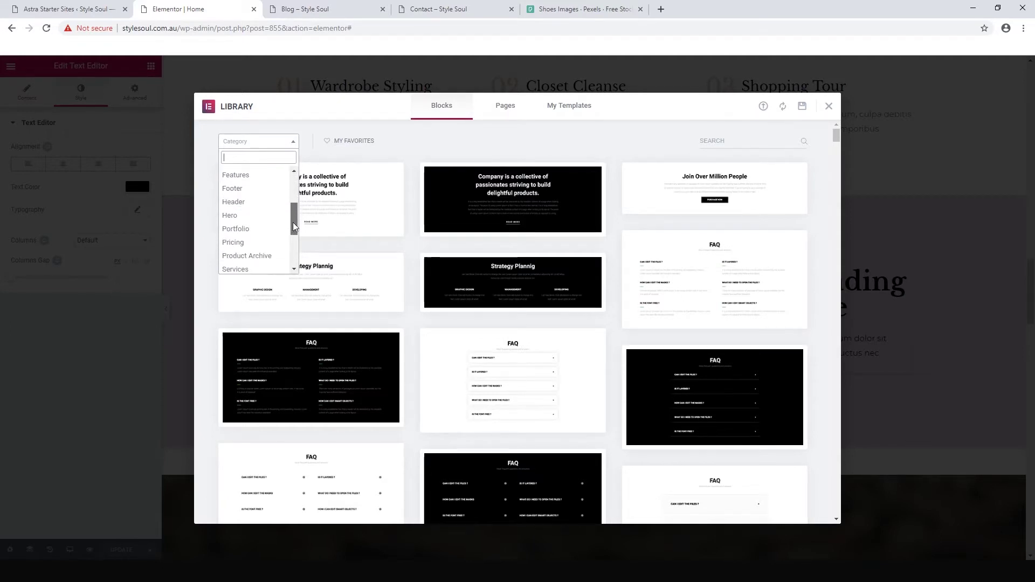
{"action": "left_click", "coordinate": [251, 230]}
{"action": "scroll", "coordinate": [642, 255], "scroll_direction": "down", "scroll_amount": 3}
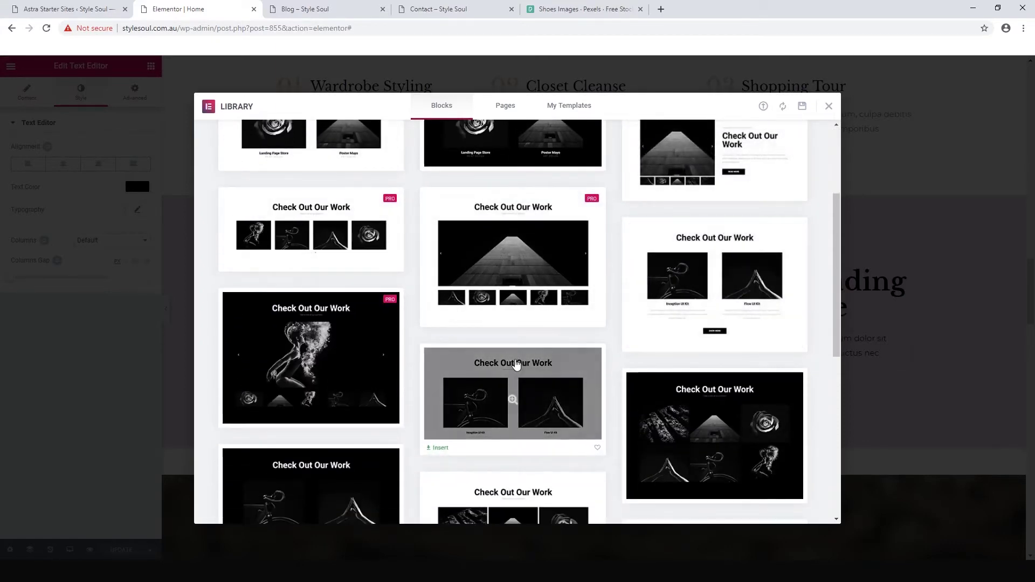
{"action": "left_click", "coordinate": [527, 367]}
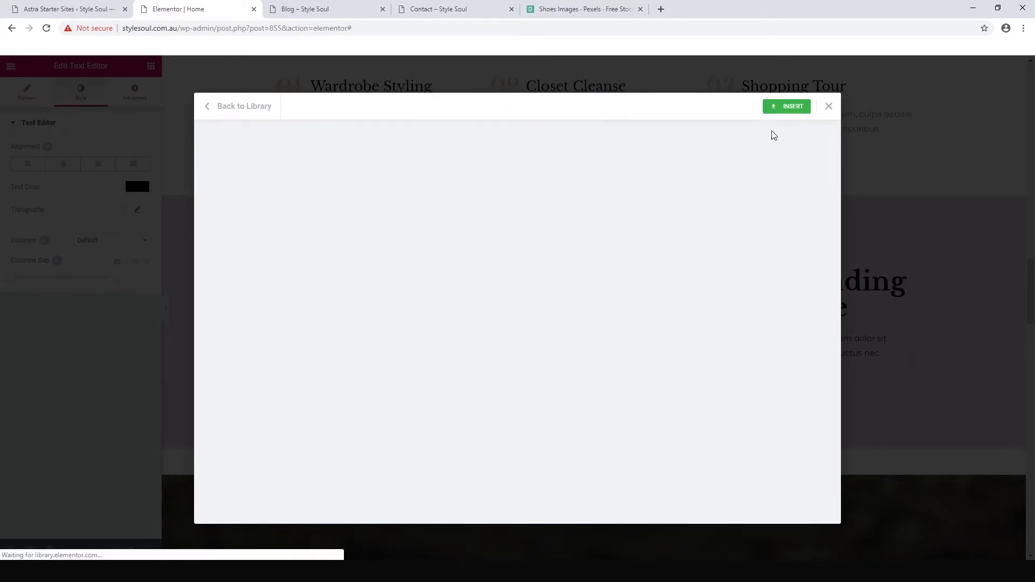
{"action": "left_click", "coordinate": [791, 111]}
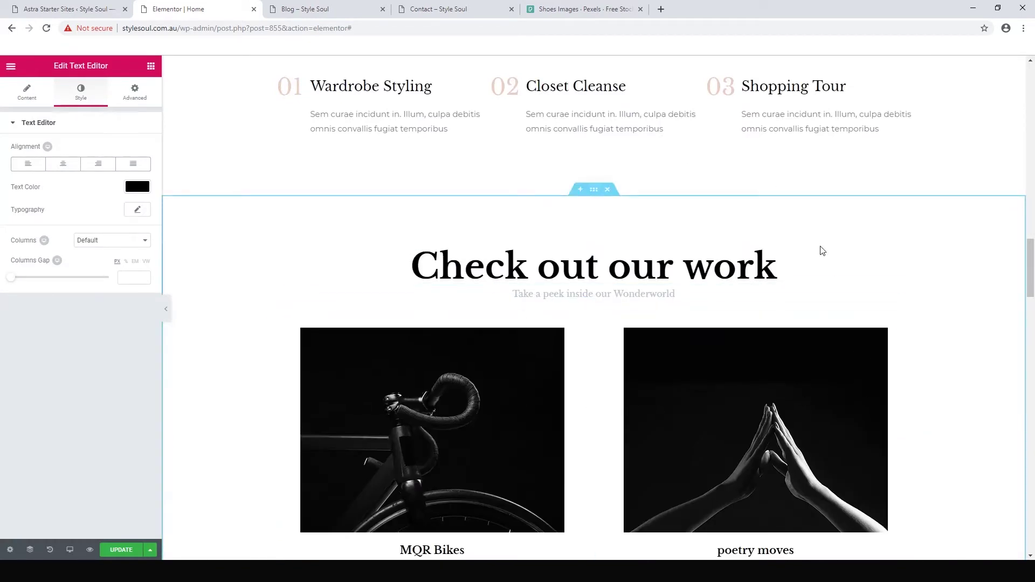
Step: Replace the bicycle picture in the MQR Bikes image box with casual-couple-cute-773124.jpg from the media library
{"action": "scroll", "coordinate": [820, 249], "scroll_direction": "down", "scroll_amount": 2}
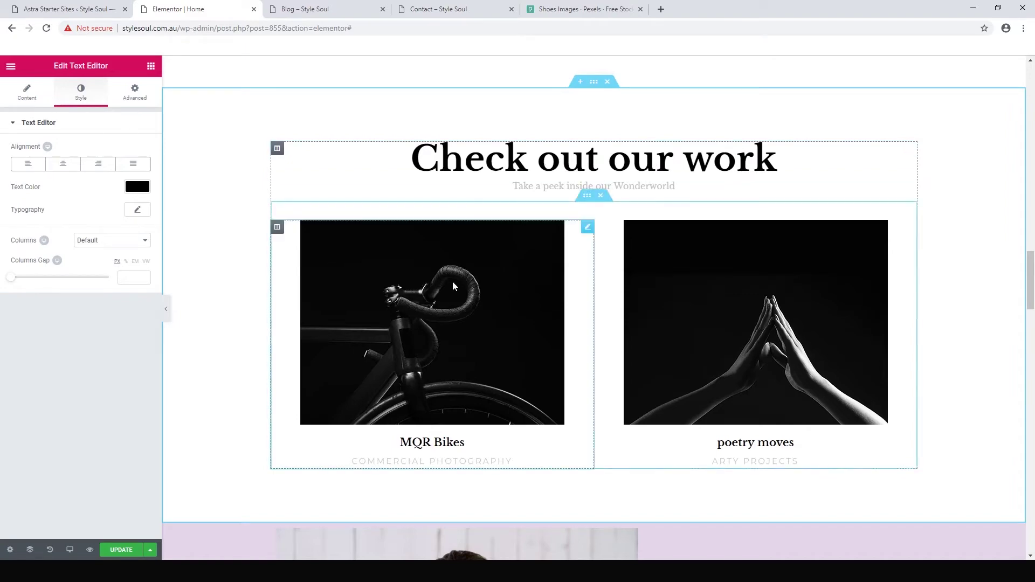
{"action": "left_click", "coordinate": [423, 297]}
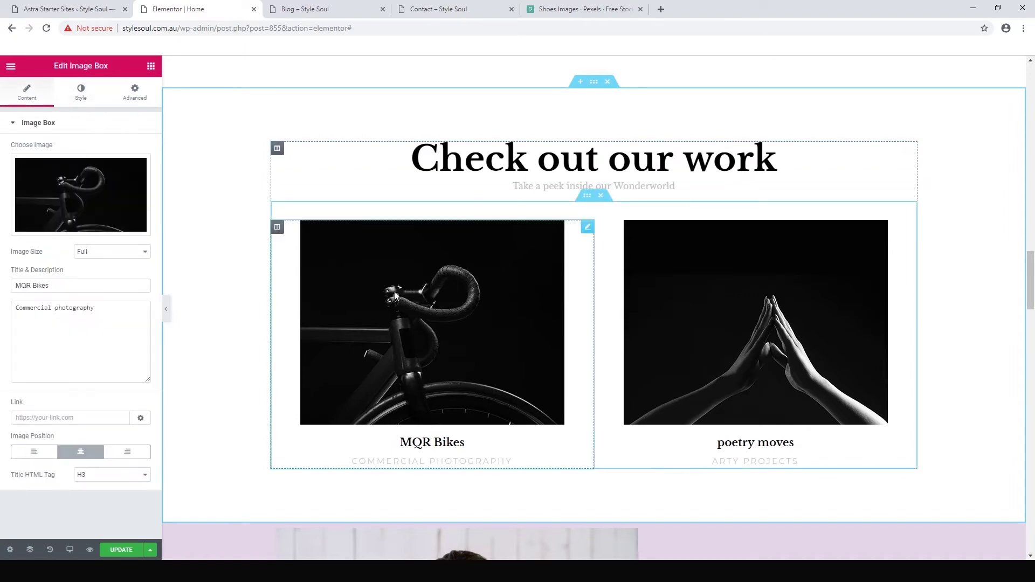
{"action": "left_click", "coordinate": [64, 204]}
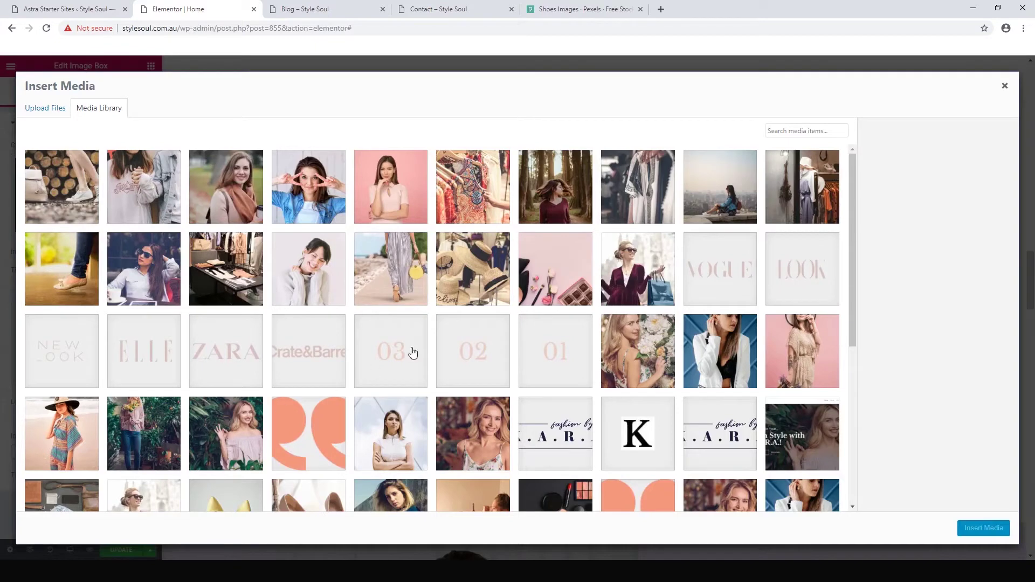
{"action": "left_click", "coordinate": [156, 197]}
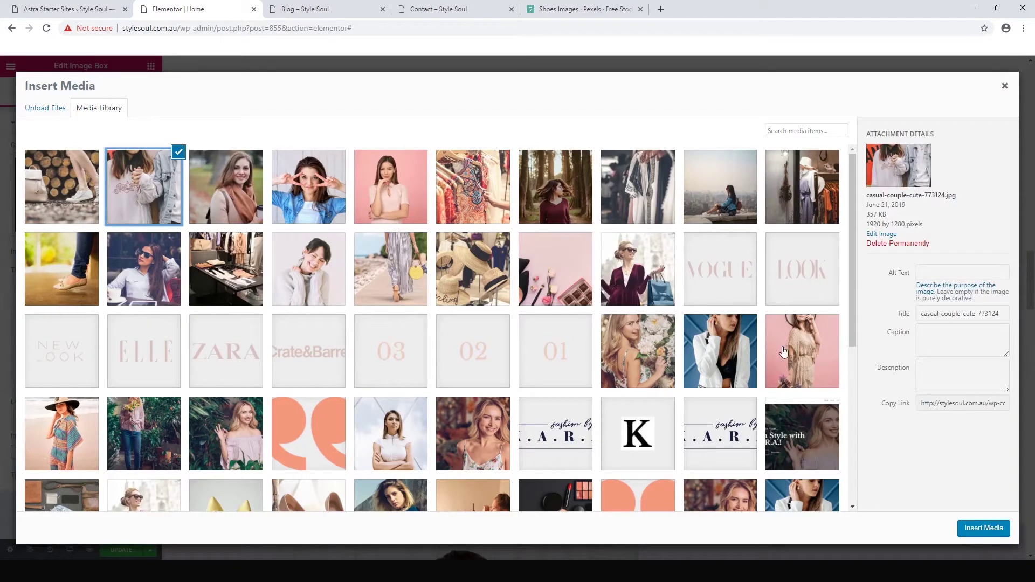
{"action": "left_click", "coordinate": [985, 526]}
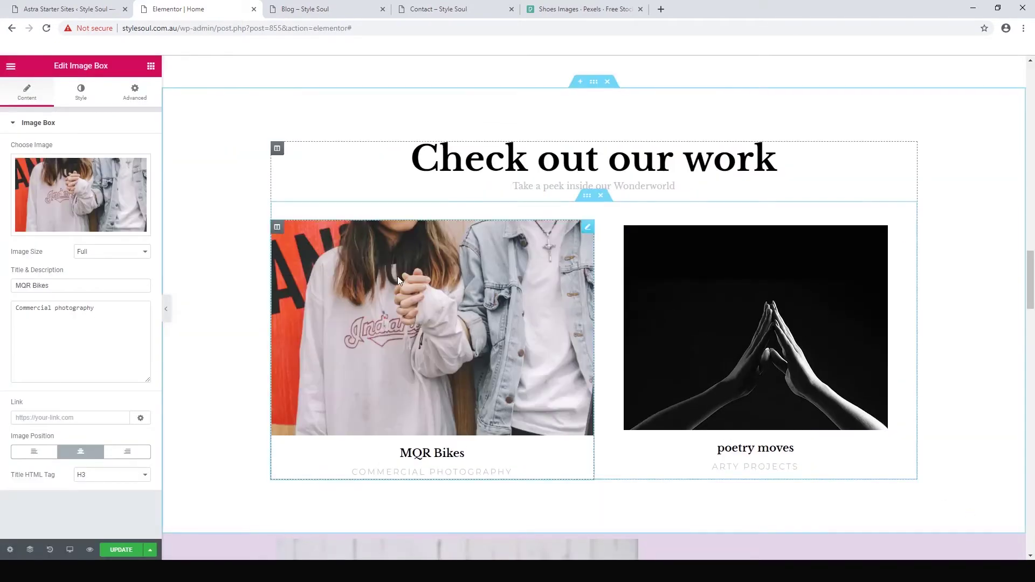
Step: Try the photo of the woman in the forest as the image of the poetry moves image box
{"action": "left_click", "coordinate": [753, 326]}
{"action": "left_click", "coordinate": [51, 208]}
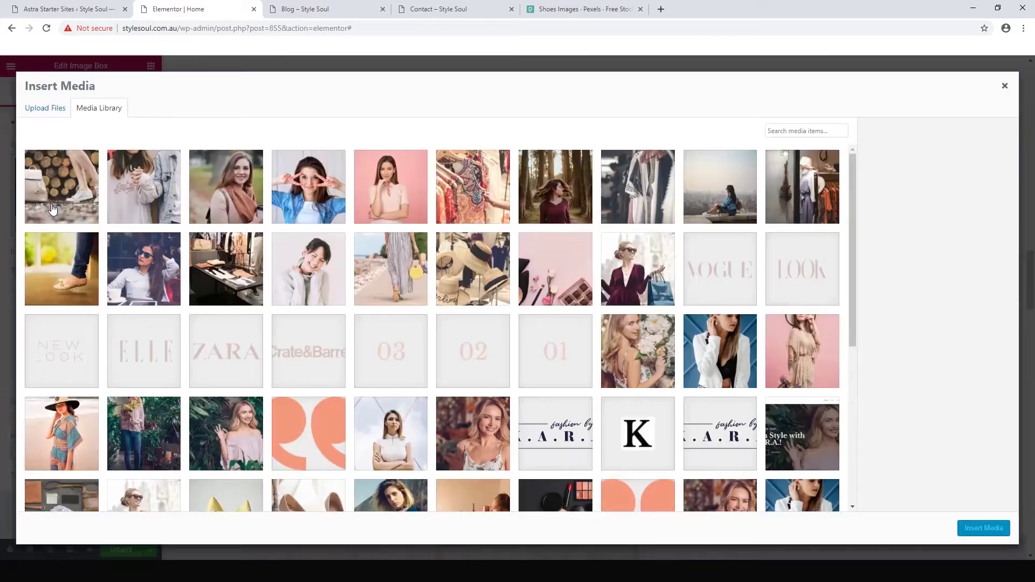
{"action": "left_click", "coordinate": [541, 189]}
{"action": "left_click", "coordinate": [984, 528]}
{"action": "scroll", "coordinate": [859, 330], "scroll_direction": "down", "scroll_amount": 4}
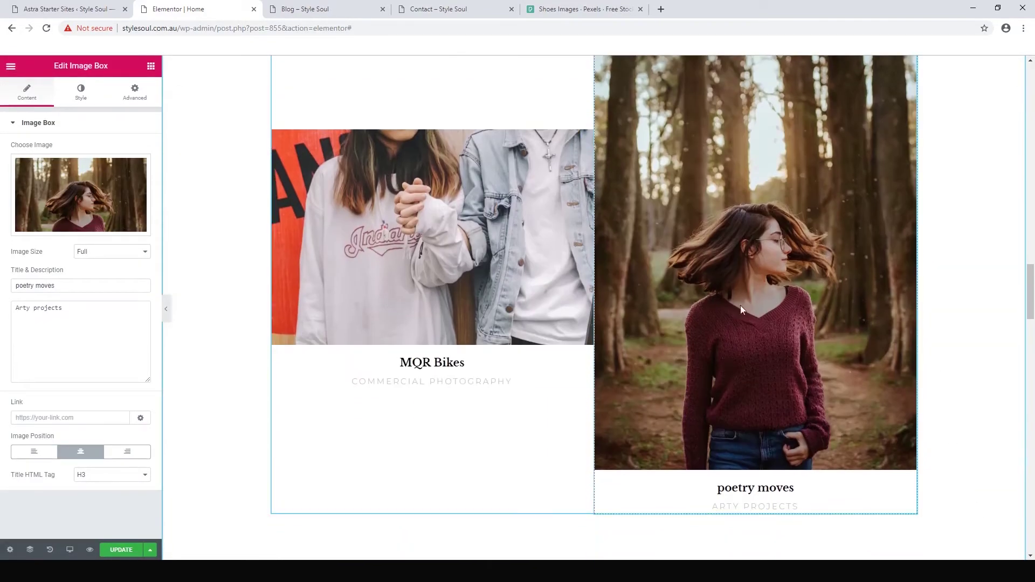
{"action": "scroll", "coordinate": [852, 277], "scroll_direction": "up", "scroll_amount": 1}
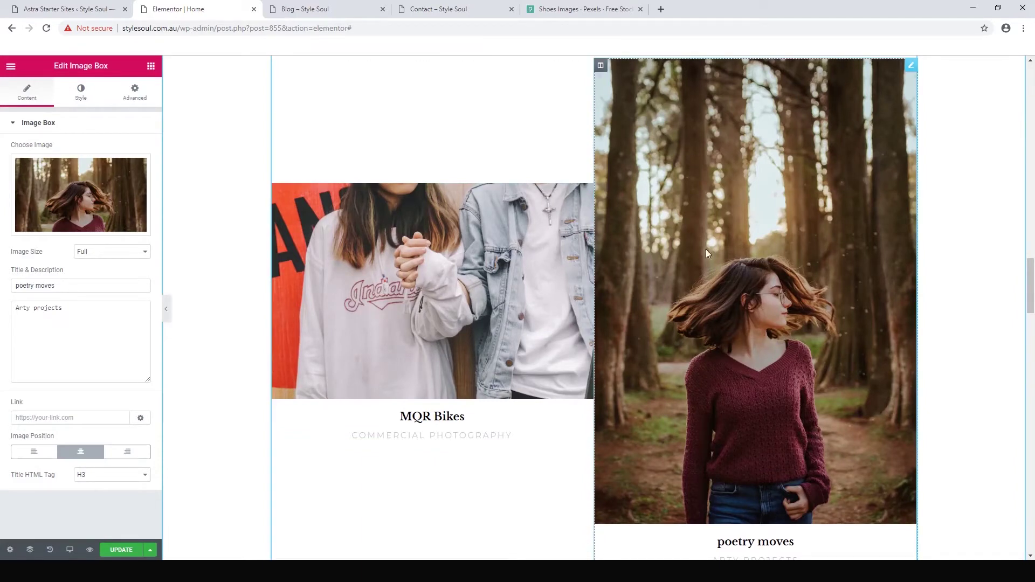
Step: Set the poetry moves image box's image to the clothes-rack photo assorted-blurred-background-boutique-994523.jpg
{"action": "left_click", "coordinate": [87, 195]}
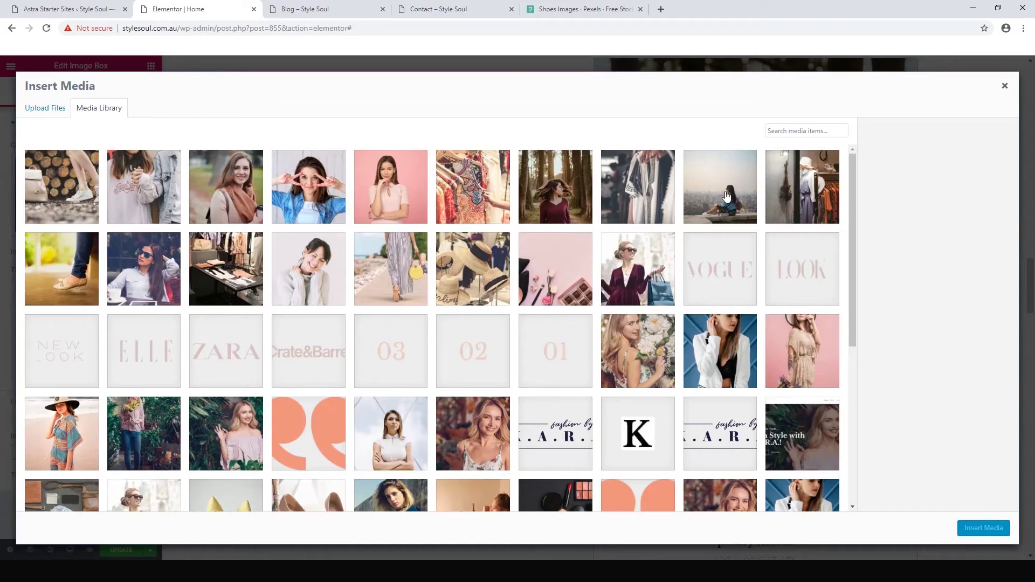
{"action": "left_click", "coordinate": [727, 196]}
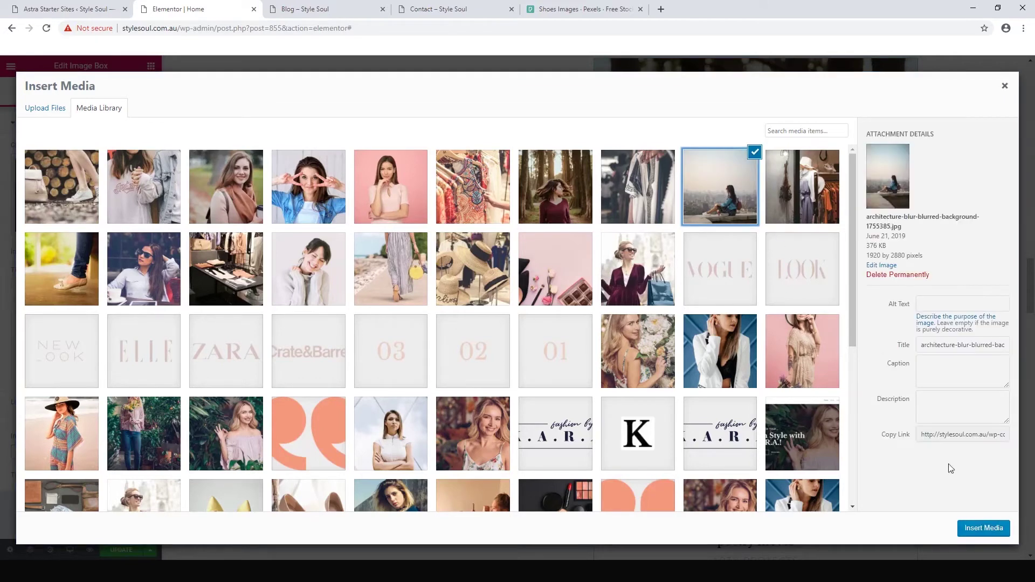
{"action": "left_click", "coordinate": [634, 198]}
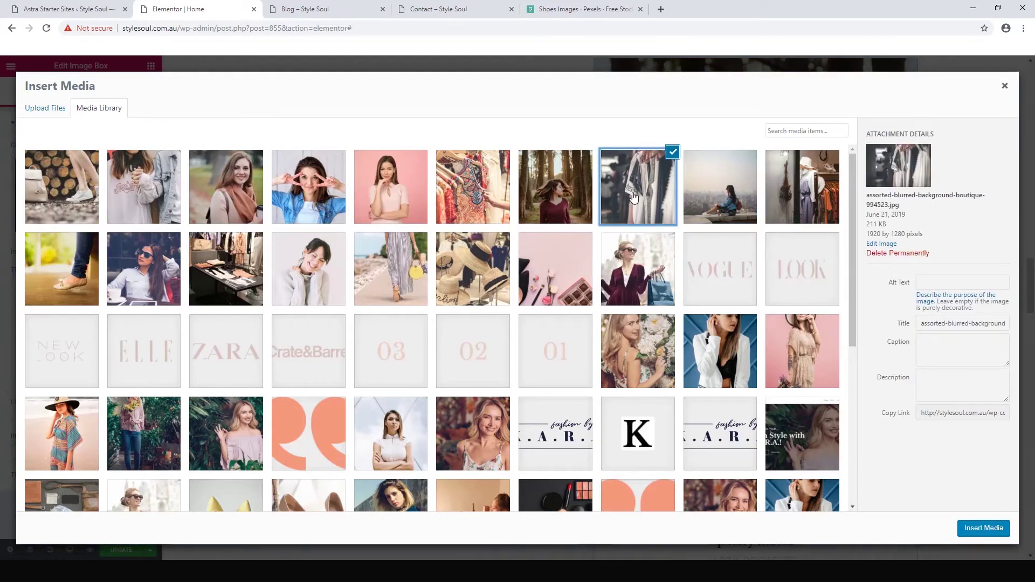
{"action": "left_click", "coordinate": [983, 528]}
{"action": "scroll", "coordinate": [656, 319], "scroll_direction": "down", "scroll_amount": 4}
{"action": "scroll", "coordinate": [926, 307], "scroll_direction": "up", "scroll_amount": 2}
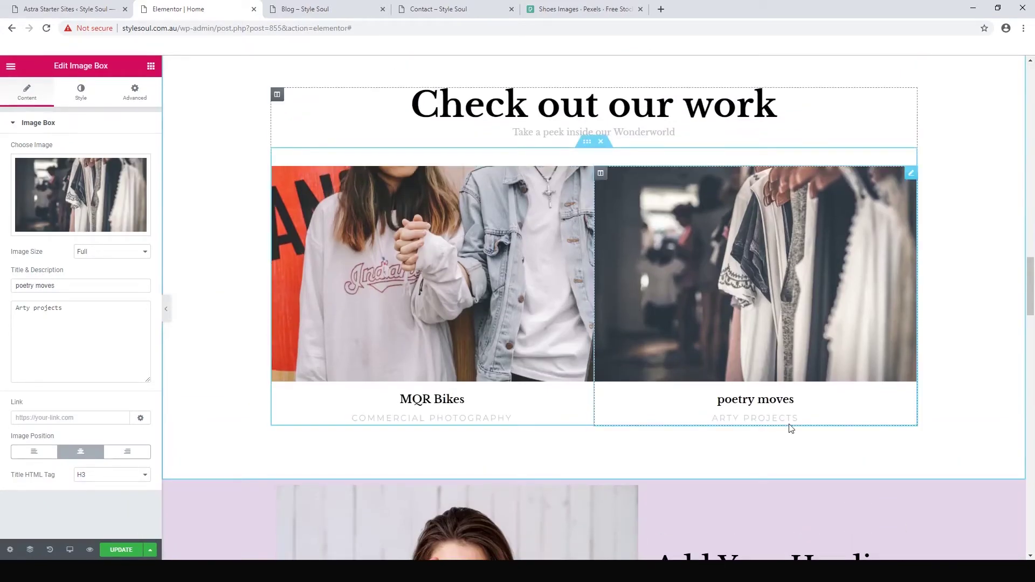
Step: Replace the title of the casual couple image box with "Outerwear"
{"action": "left_click", "coordinate": [485, 404]}
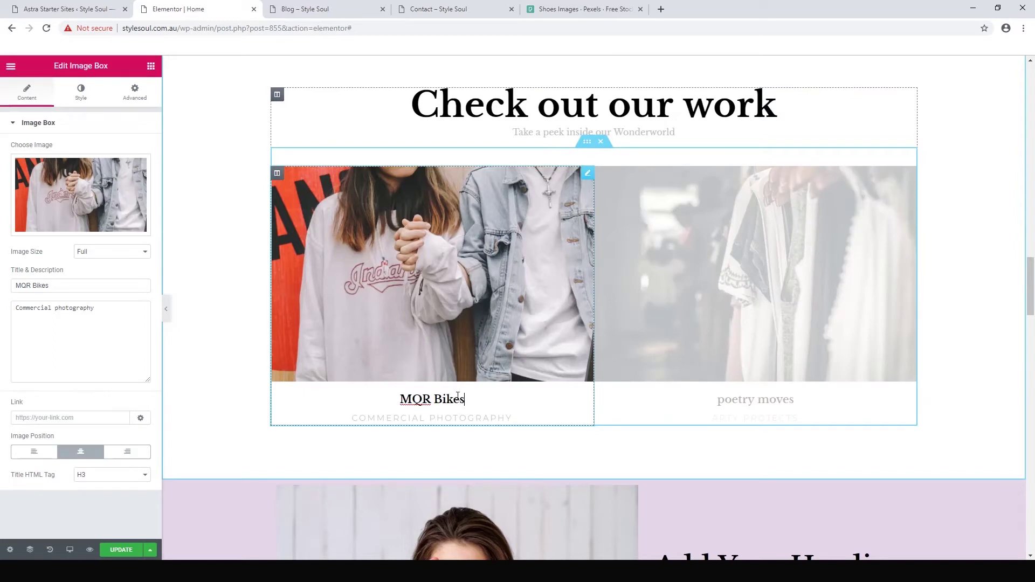
{"action": "key", "text": "BackSpace"}
{"action": "key", "text": "BackSpace"}
{"action": "key", "text": "BackSpace"}
{"action": "key", "text": "BackSpace"}
{"action": "key", "text": "BackSpace"}
{"action": "key", "text": "BackSpace"}
{"action": "key", "text": "BackSpace"}
{"action": "key", "text": "BackSpace"}
{"action": "key", "text": "BackSpace"}
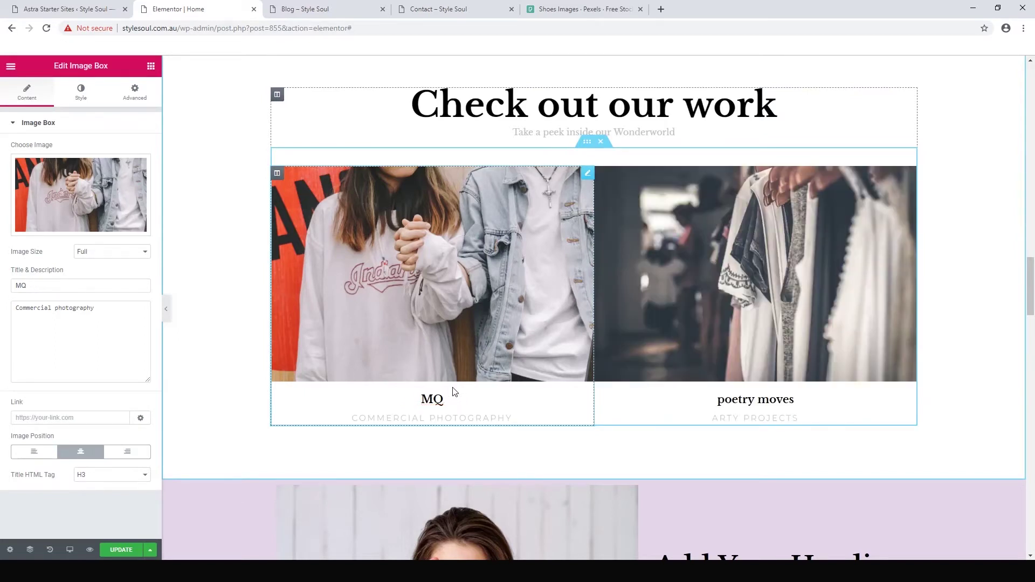
{"action": "type", "text": "Outwear"}
{"action": "type", "text": "erwear"}
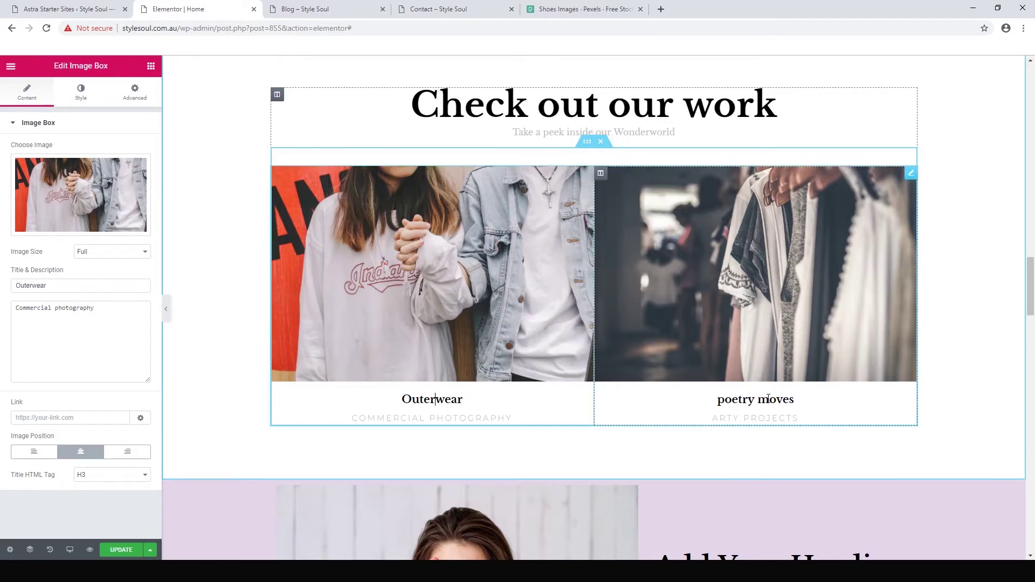
Step: Replace the title of the clothes-rack image box with "Wardrobe Design"
{"action": "left_click", "coordinate": [761, 393]}
{"action": "key", "text": "BackSpace"}
{"action": "key", "text": "BackSpace"}
{"action": "key", "text": "BackSpace"}
{"action": "key", "text": "BackSpace"}
{"action": "key", "text": "BackSpace"}
{"action": "key", "text": "BackSpace"}
{"action": "key", "text": "BackSpace"}
{"action": "key", "text": "BackSpace"}
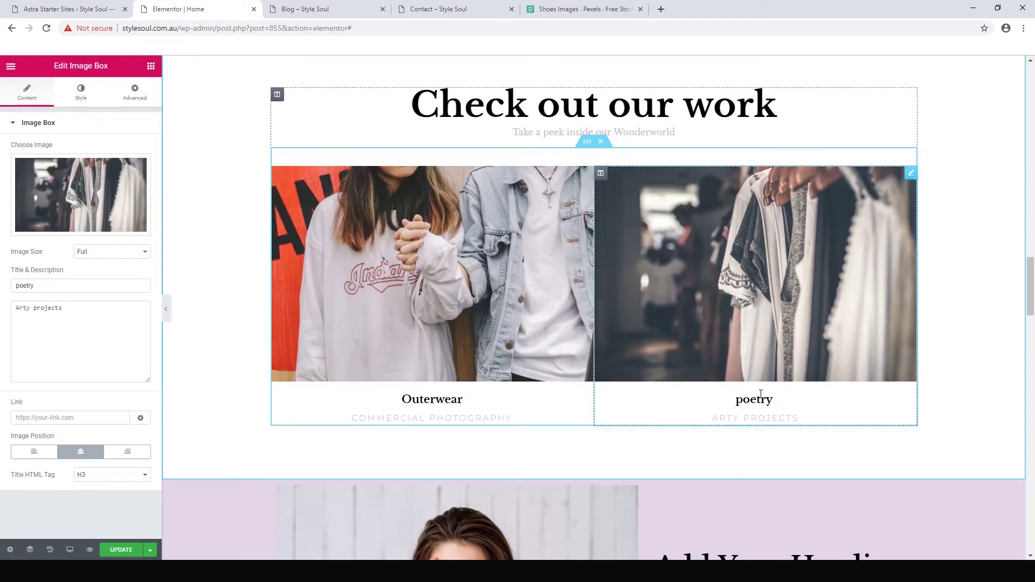
{"action": "key", "text": "BackSpace"}
{"action": "key", "text": "BackSpace"}
{"action": "key", "text": "BackSpace"}
{"action": "key", "text": "BackSpace"}
{"action": "type", "text": "Wardrobe De"}
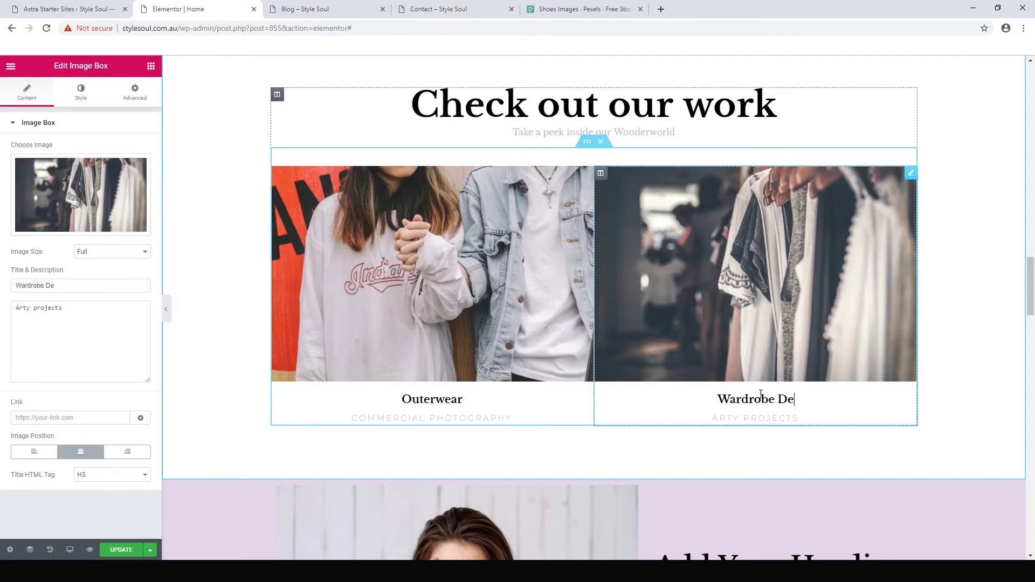
{"action": "type", "text": "sign"}
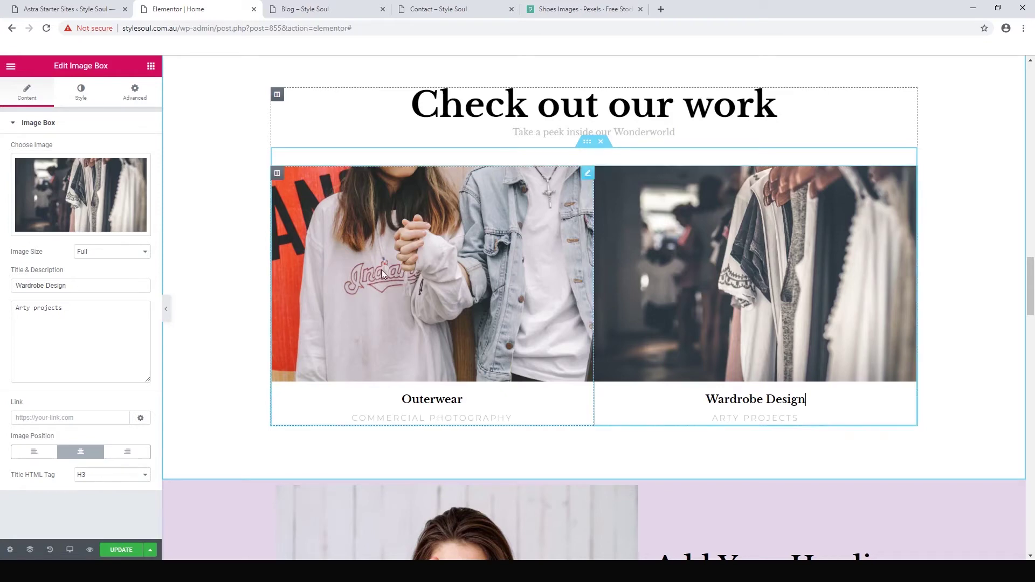
{"action": "scroll", "coordinate": [781, 314], "scroll_direction": "up", "scroll_amount": 1}
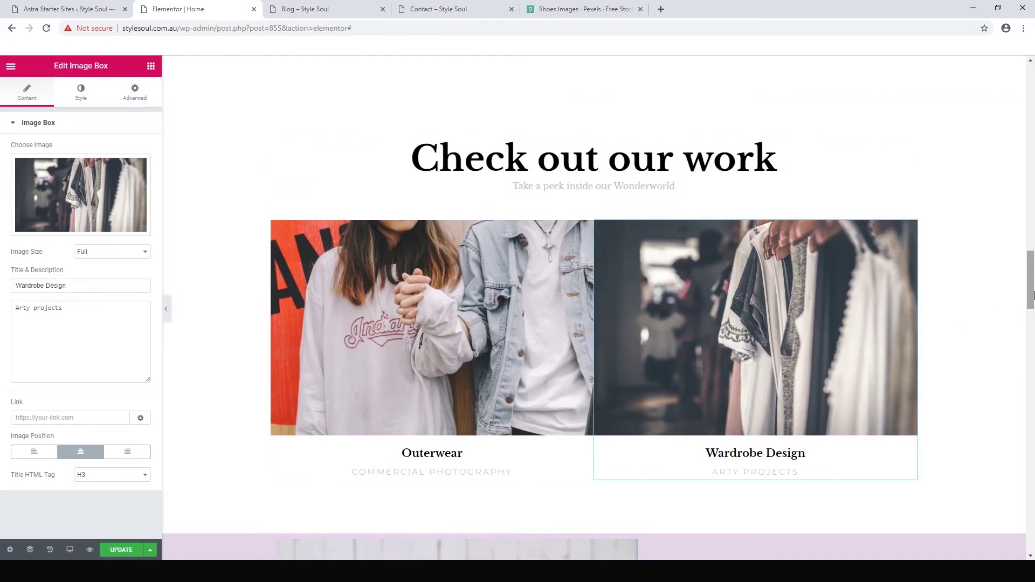
Step: Close the image box settings and review the home page sections from the image boxes down to the testimonials
{"action": "left_click_drag", "start_coordinate": [1030, 295], "coordinate": [1033, 340]}
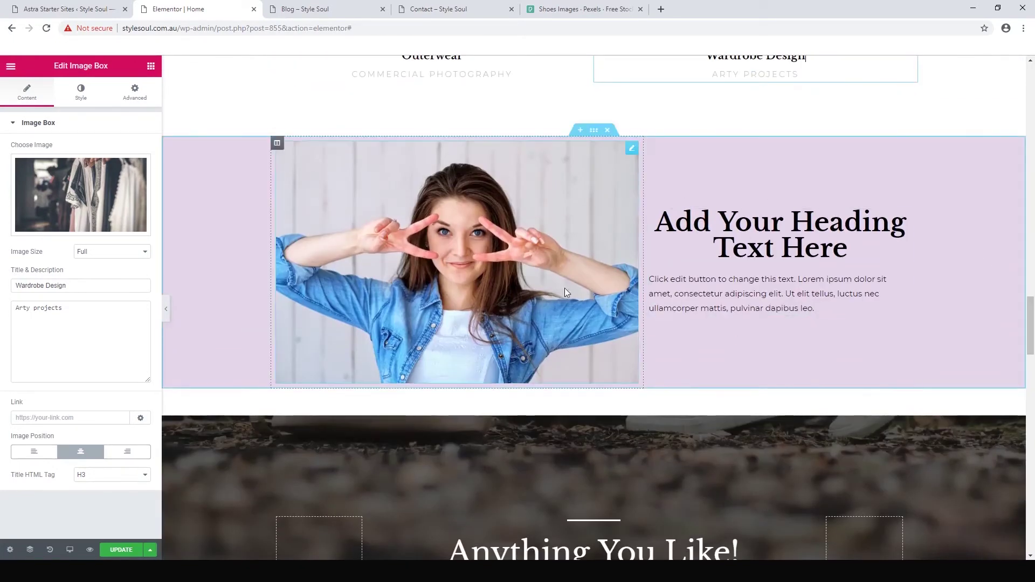
{"action": "left_click", "coordinate": [151, 66]}
{"action": "scroll", "coordinate": [1033, 331], "scroll_direction": "down", "scroll_amount": 5}
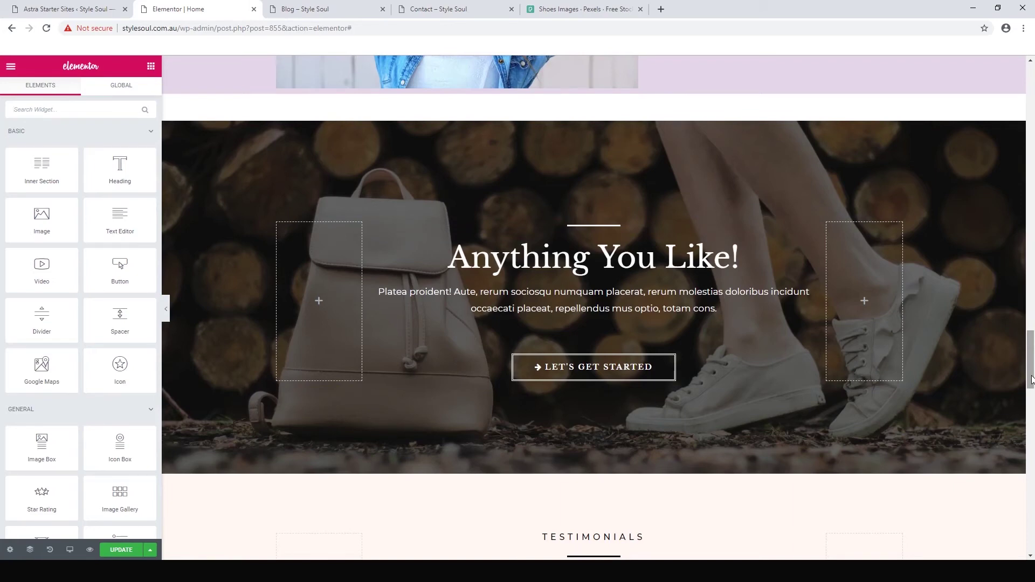
{"action": "left_click_drag", "start_coordinate": [1031, 380], "coordinate": [1029, 334]}
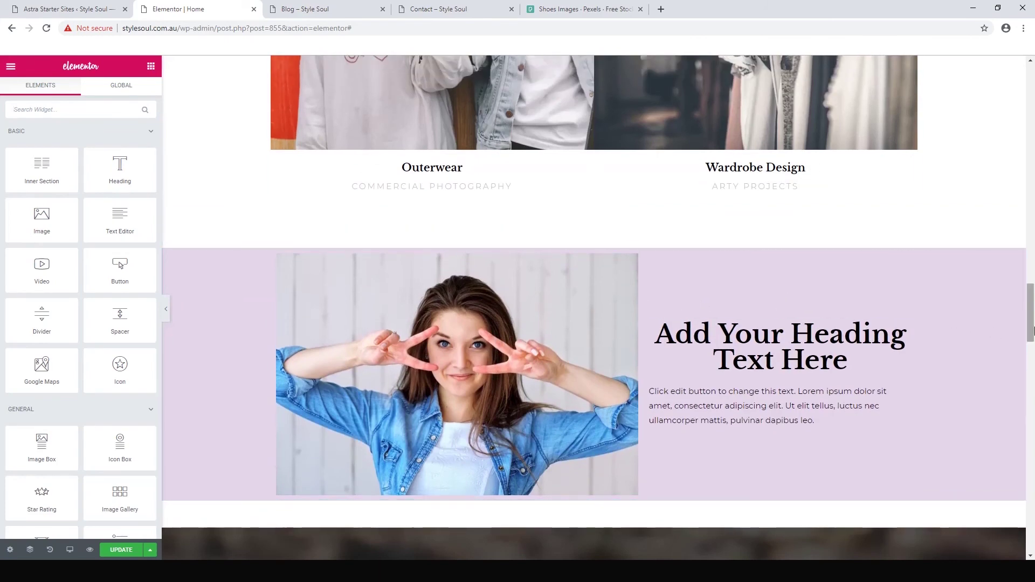
{"action": "left_click_drag", "start_coordinate": [1032, 328], "coordinate": [1030, 304]}
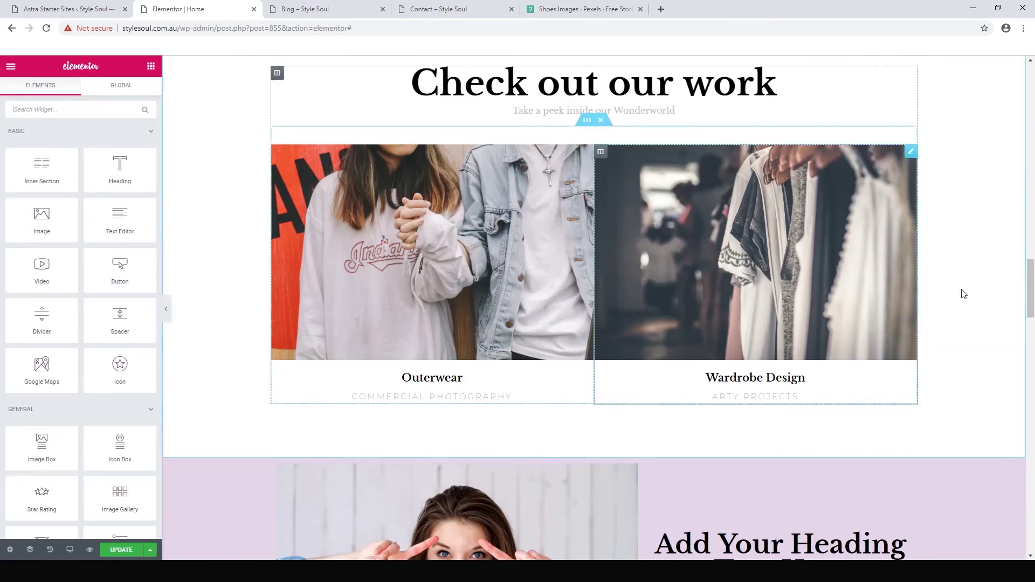
{"action": "mouse_move", "coordinate": [1030, 296]}
{"action": "left_mouse_down"}
{"action": "mouse_move", "coordinate": [1030, 283]}
{"action": "mouse_move", "coordinate": [1030, 370]}
{"action": "mouse_move", "coordinate": [1026, 286]}
{"action": "left_mouse_up"}
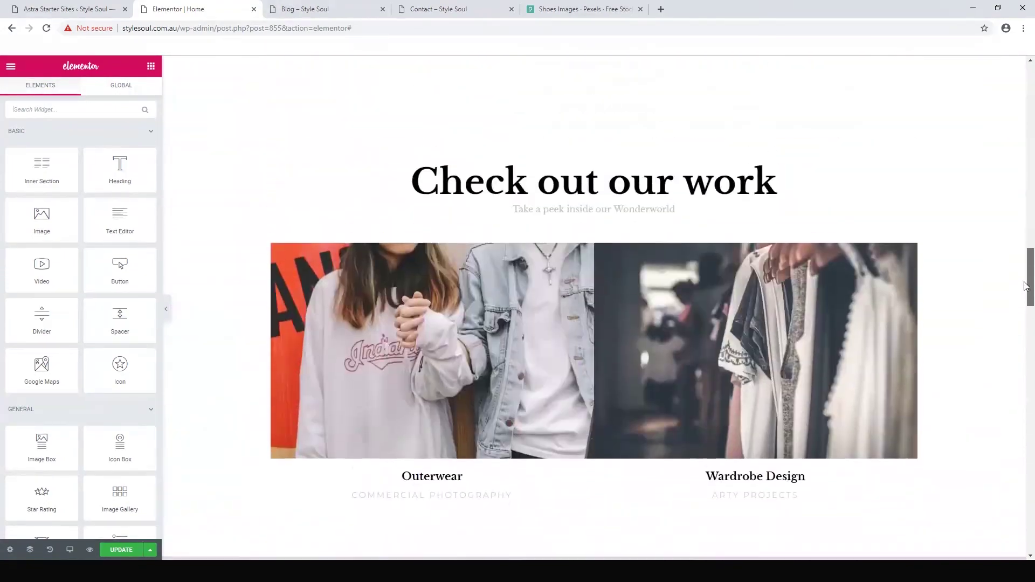
{"action": "scroll", "coordinate": [1026, 286], "scroll_direction": "up", "scroll_amount": 1}
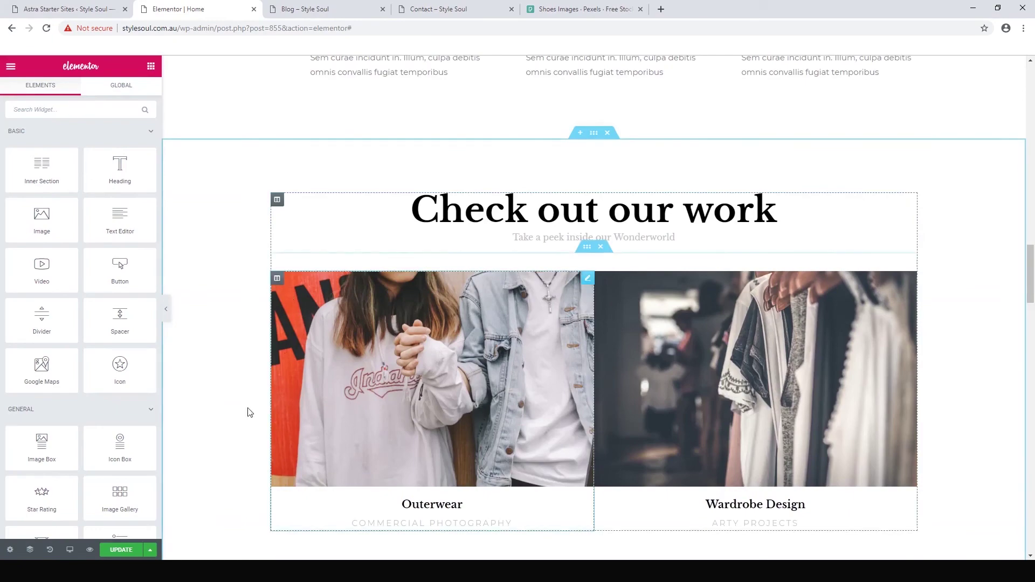
Step: Update the home page to save its changes and look it over from header to footer
{"action": "left_click", "coordinate": [117, 554]}
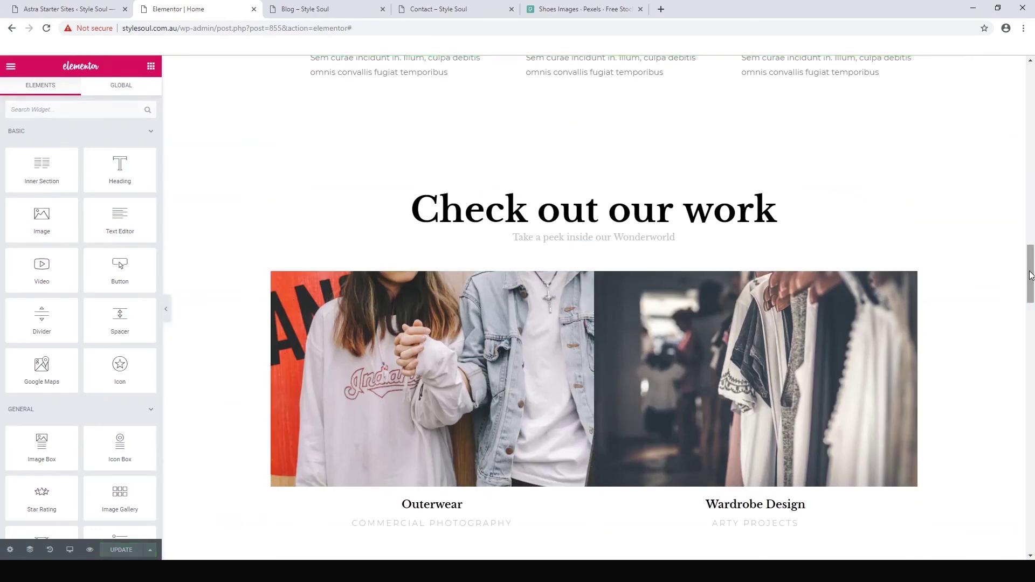
{"action": "left_click_drag", "start_coordinate": [1028, 270], "coordinate": [1030, 72]}
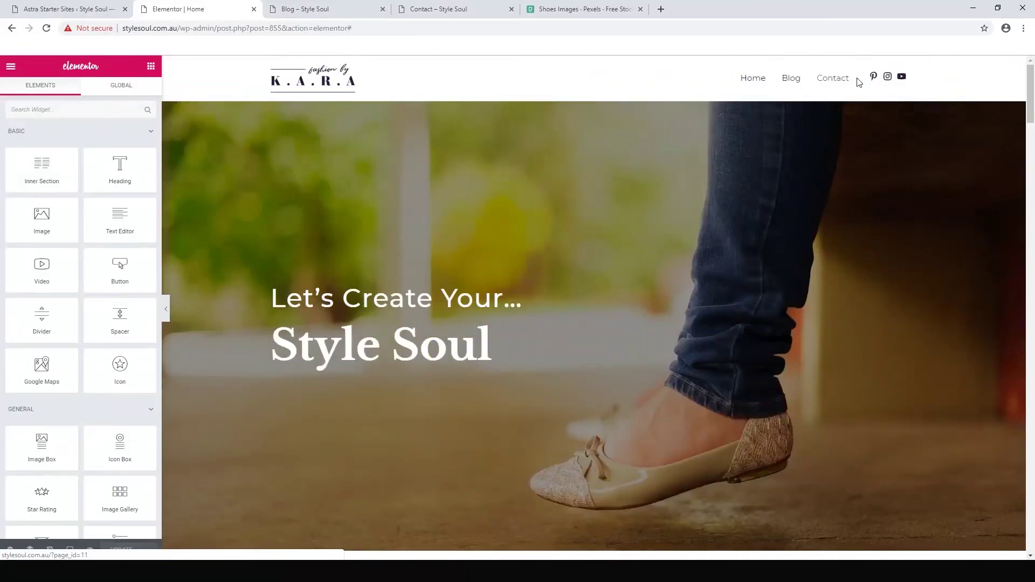
{"action": "left_click_drag", "start_coordinate": [1031, 105], "coordinate": [1003, 525]}
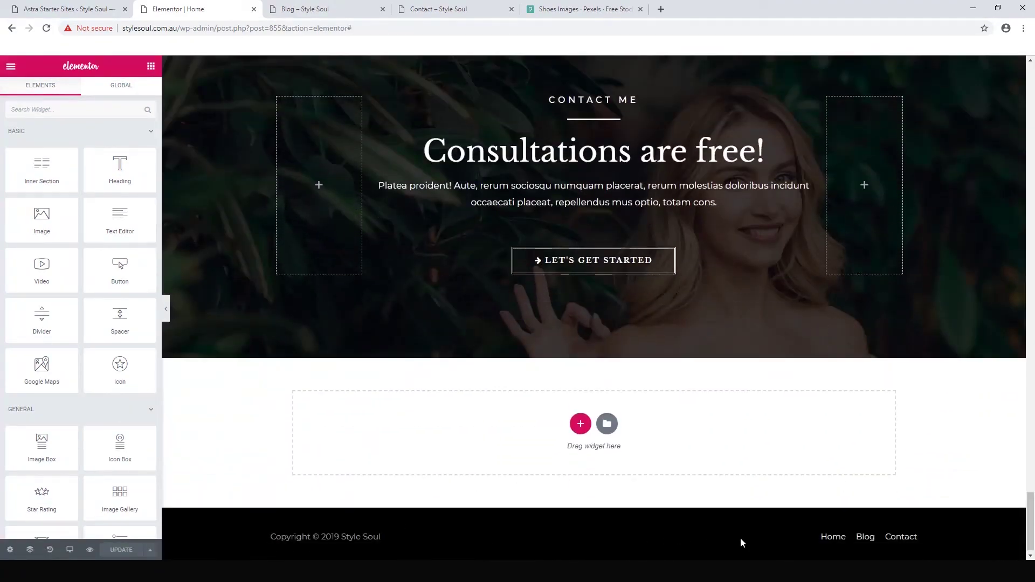